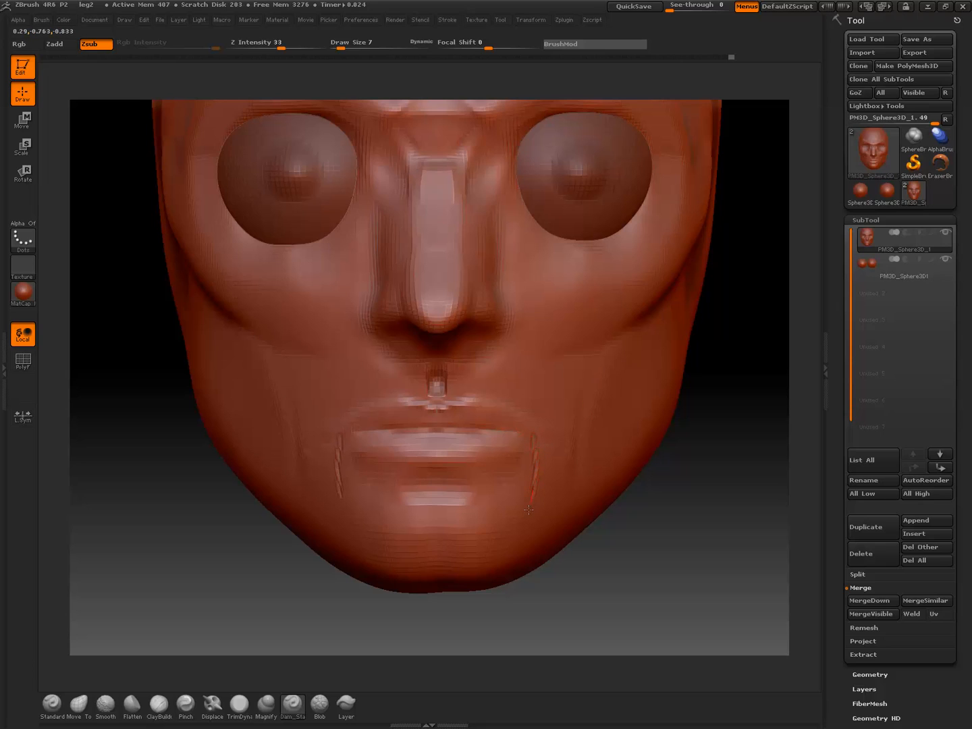
Finish carving the vertical creases beside the mouth corners and subdivide the head mesh once
{"action": "left_click_drag", "start_coordinate": [529, 510], "coordinate": [528, 518]}
{"action": "left_click_drag", "start_coordinate": [466, 485], "coordinate": [476, 481]}
{"action": "key", "text": "ctrl+d"}
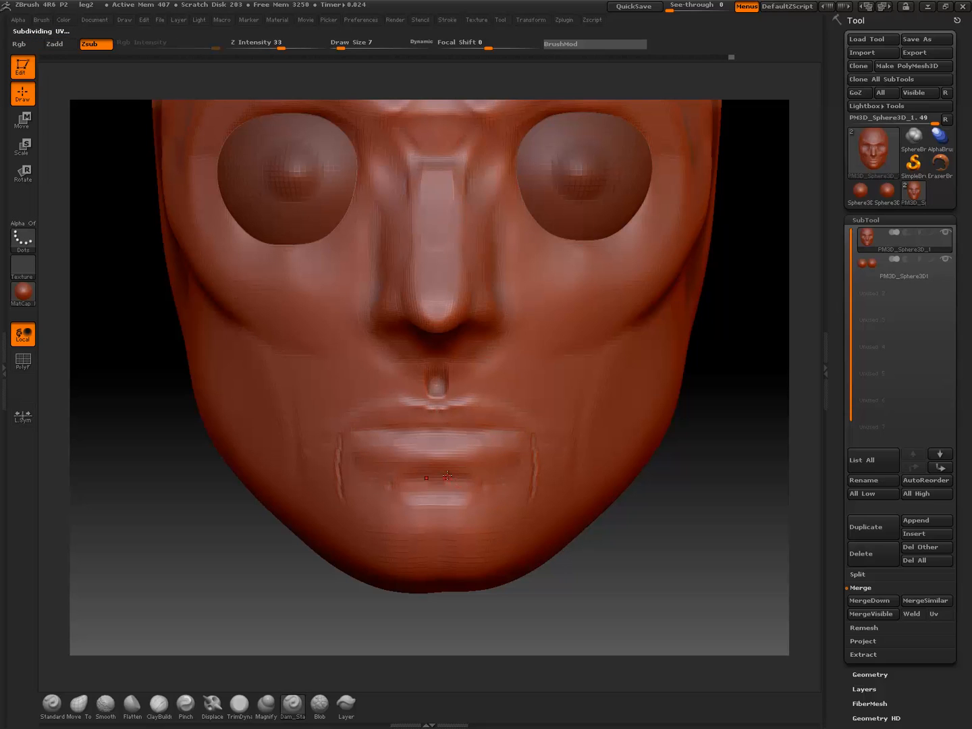
Carve a curved crease beneath the lower lip and undo the extra stroke beside the mouth corners
{"action": "left_click_drag", "start_coordinate": [436, 481], "coordinate": [501, 488]}
{"action": "left_click_drag", "start_coordinate": [436, 483], "coordinate": [497, 492]}
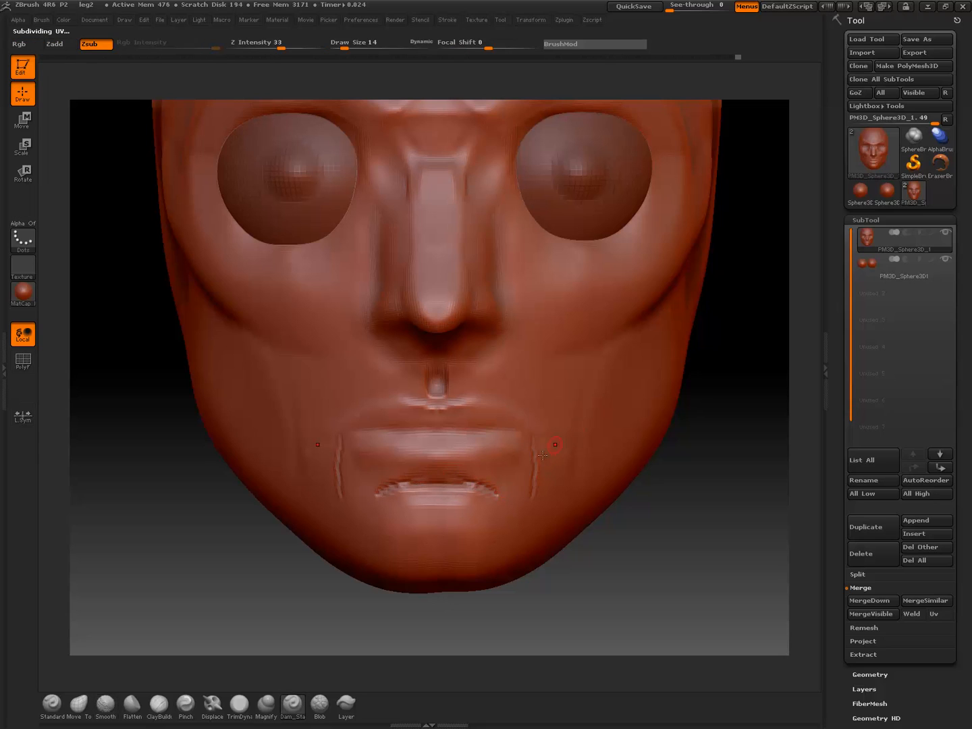
{"action": "left_click_drag", "start_coordinate": [537, 433], "coordinate": [537, 506]}
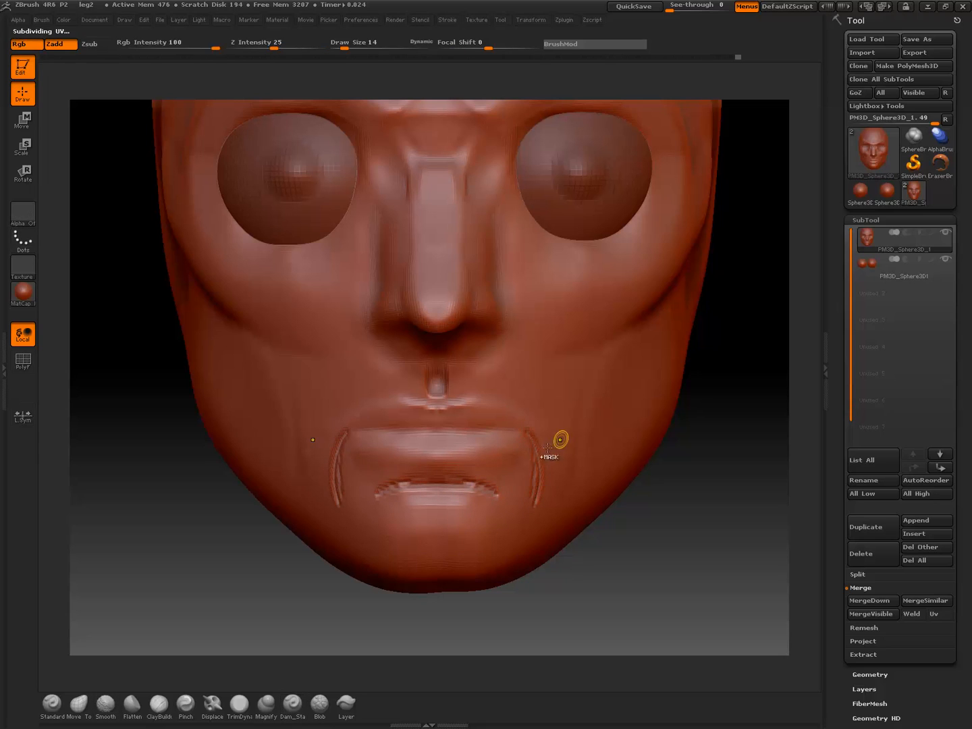
{"action": "key", "text": "ctrl+z"}
Carve the outlines of the upper and lower lips with the Dam_Standard brush at draw size 14
{"action": "left_click_drag", "start_coordinate": [756, 471], "coordinate": [736, 485]}
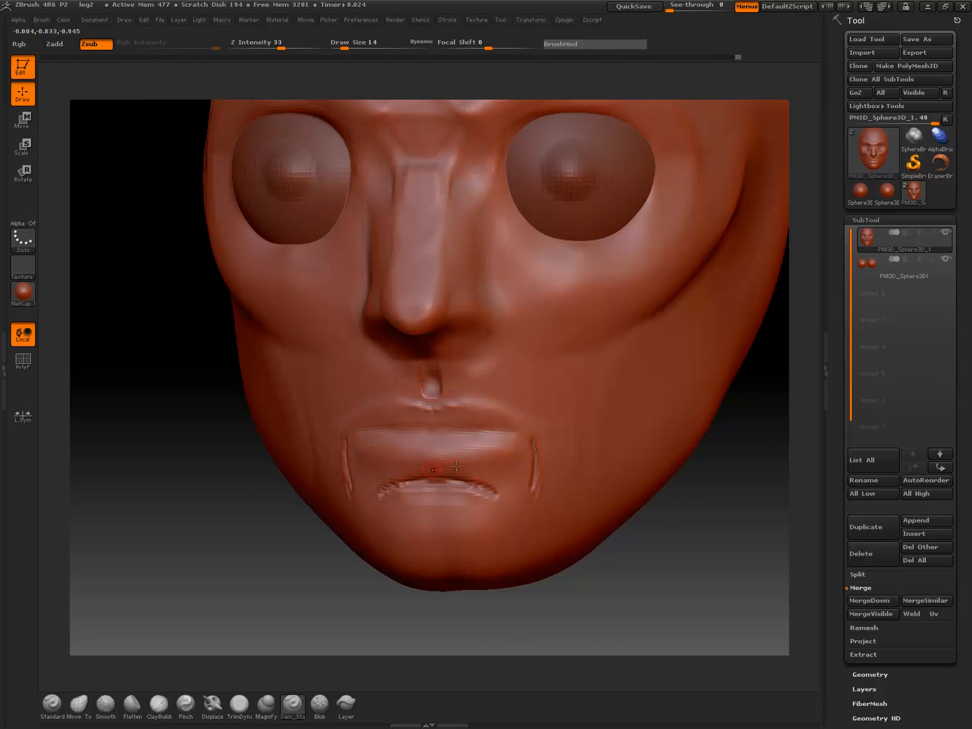
{"action": "left_click_drag", "start_coordinate": [709, 509], "coordinate": [702, 472], "text": "shift"}
{"action": "mouse_move", "coordinate": [556, 519]}
{"action": "left_mouse_down", "text": "shift"}
{"action": "mouse_move", "coordinate": [587, 505]}
{"action": "mouse_move", "coordinate": [556, 517]}
{"action": "mouse_move", "coordinate": [569, 518]}
{"action": "left_mouse_up", "text": "shift"}
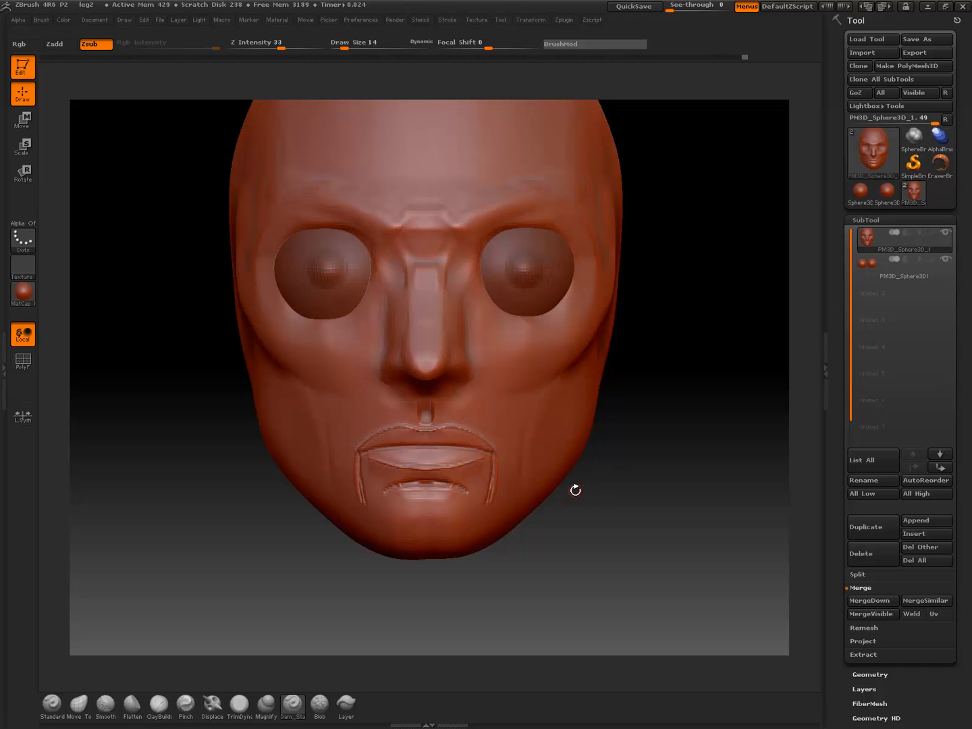
Pull the upper and lower lips forward in profile with the Move Topological brush at draw size 74
{"action": "mouse_move", "coordinate": [584, 536]}
{"action": "left_mouse_down"}
{"action": "mouse_move", "coordinate": [565, 532]}
{"action": "mouse_move", "coordinate": [582, 540]}
{"action": "left_mouse_up"}
{"action": "left_click_drag", "start_coordinate": [501, 503], "coordinate": [537, 512], "text": "alt"}
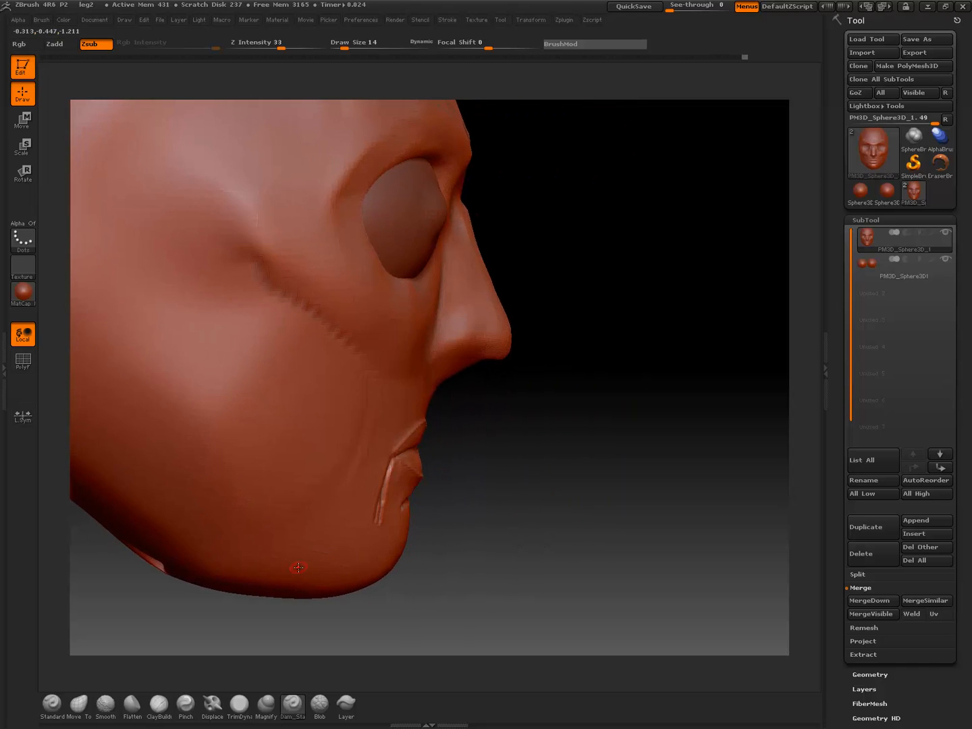
{"action": "left_click", "coordinate": [79, 703]}
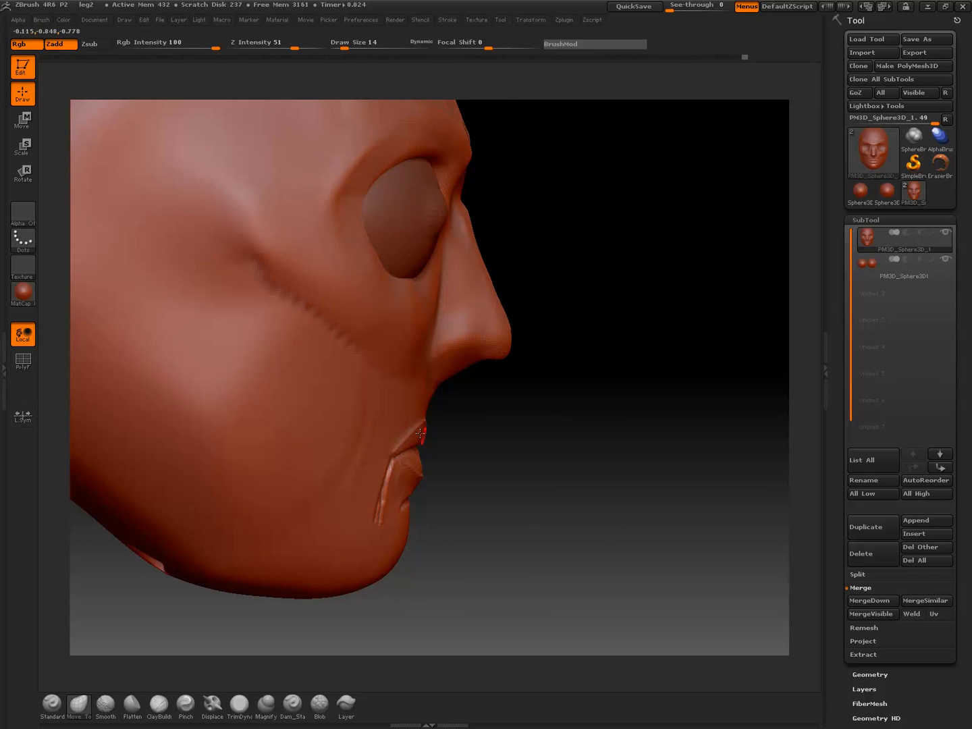
{"action": "key", "text": "bracketright"}
{"action": "key", "text": "bracketright"}
{"action": "key", "text": "bracketright"}
{"action": "key", "text": "bracketright"}
{"action": "key", "text": "bracketright"}
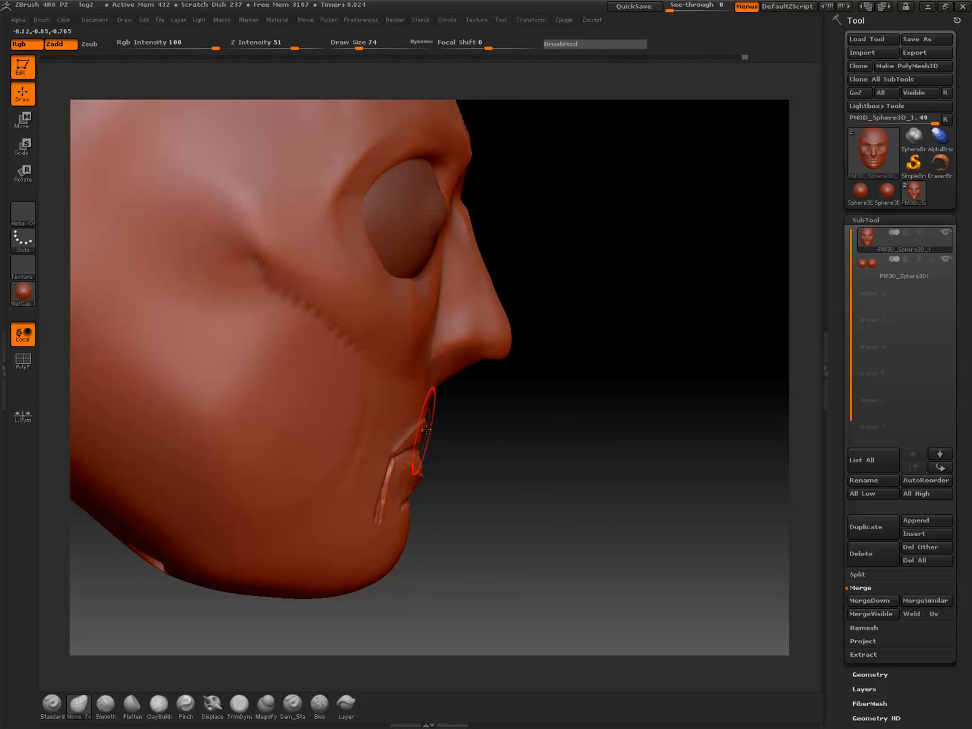
{"action": "left_click_drag", "start_coordinate": [424, 432], "coordinate": [437, 424]}
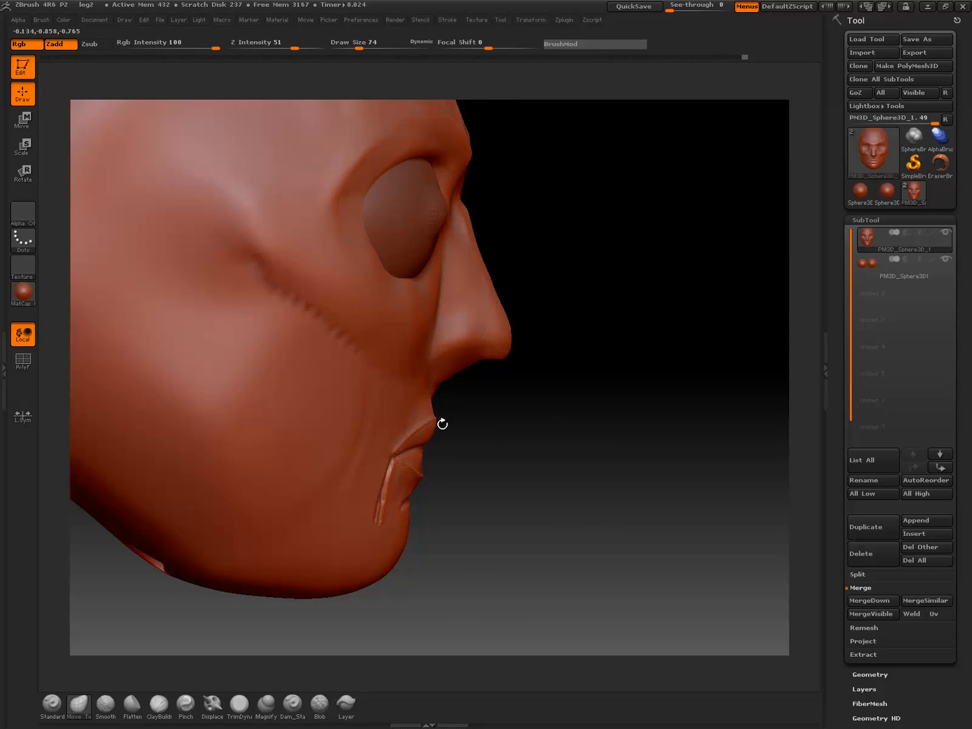
{"action": "left_click_drag", "start_coordinate": [423, 477], "coordinate": [429, 480]}
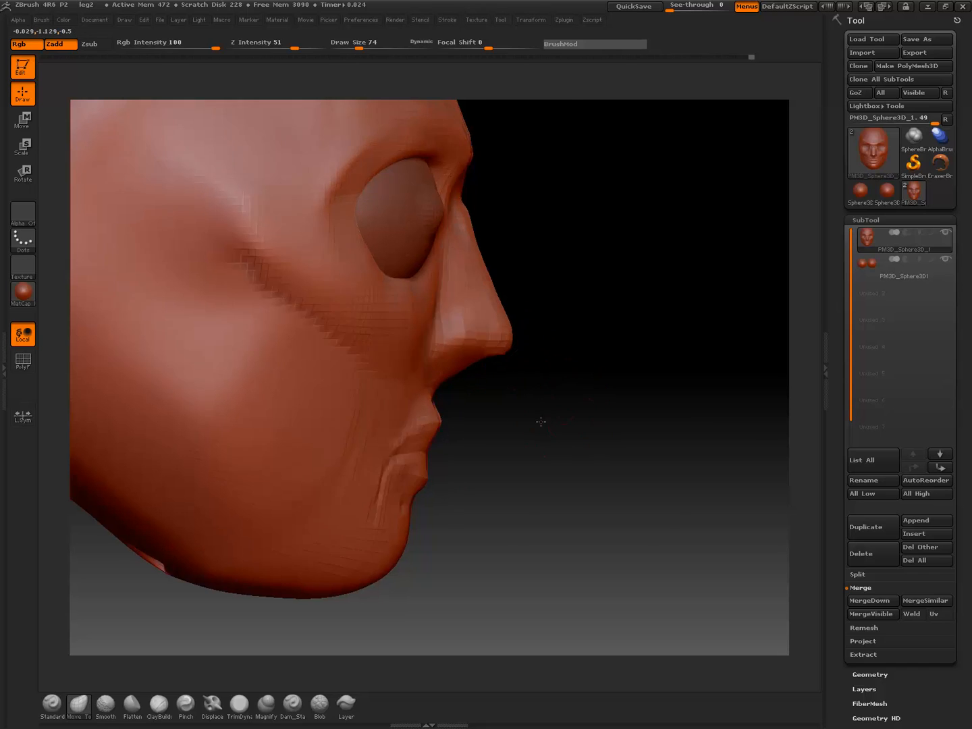
Flatten the surfaces around the lower lip and inside the mouth-corner creases with the TrimDynamic brush at draw size 26
{"action": "mouse_move", "coordinate": [533, 412]}
{"action": "left_mouse_down"}
{"action": "mouse_move", "coordinate": [286, 508]}
{"action": "mouse_move", "coordinate": [526, 458]}
{"action": "mouse_move", "coordinate": [537, 444]}
{"action": "mouse_move", "coordinate": [545, 456]}
{"action": "mouse_move", "coordinate": [500, 459]}
{"action": "mouse_move", "coordinate": [576, 462]}
{"action": "mouse_move", "coordinate": [298, 466]}
{"action": "left_mouse_up"}
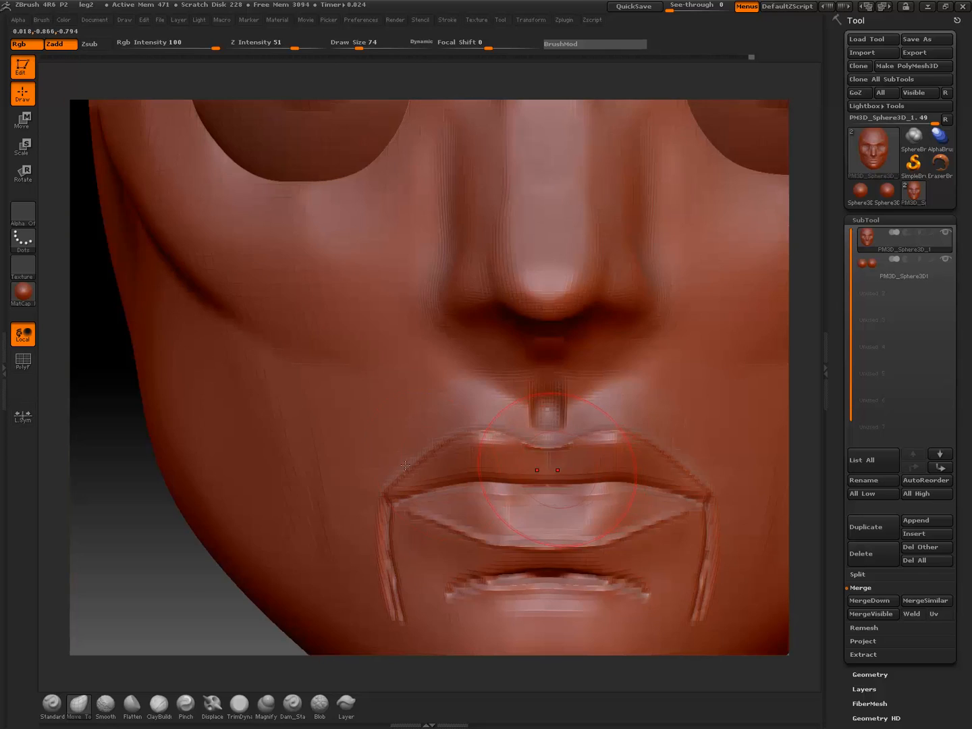
{"action": "mouse_move", "coordinate": [176, 582]}
{"action": "left_mouse_down", "text": "alt"}
{"action": "mouse_move", "coordinate": [180, 542]}
{"action": "mouse_move", "coordinate": [212, 559]}
{"action": "mouse_move", "coordinate": [219, 544]}
{"action": "left_mouse_up", "text": "alt"}
{"action": "key", "text": "bracketleft"}
{"action": "key", "text": "bracketleft"}
{"action": "key", "text": "bracketleft"}
{"action": "key", "text": "bracketleft"}
{"action": "key", "text": "bracketleft"}
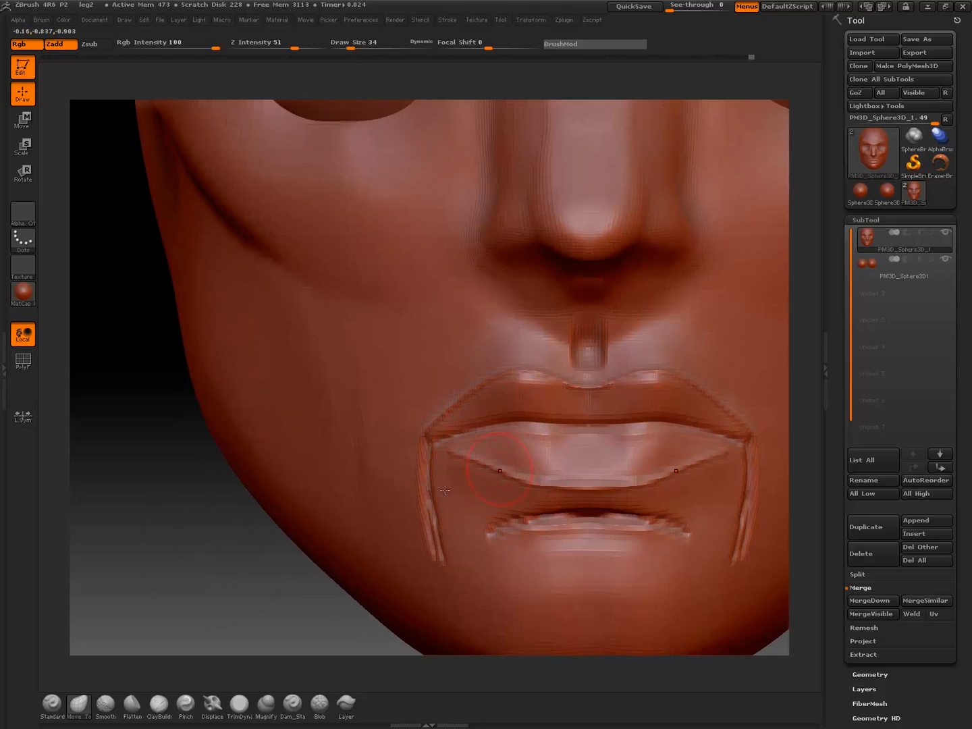
{"action": "left_click", "coordinate": [237, 699]}
{"action": "left_click_drag", "start_coordinate": [162, 696], "coordinate": [378, 508]}
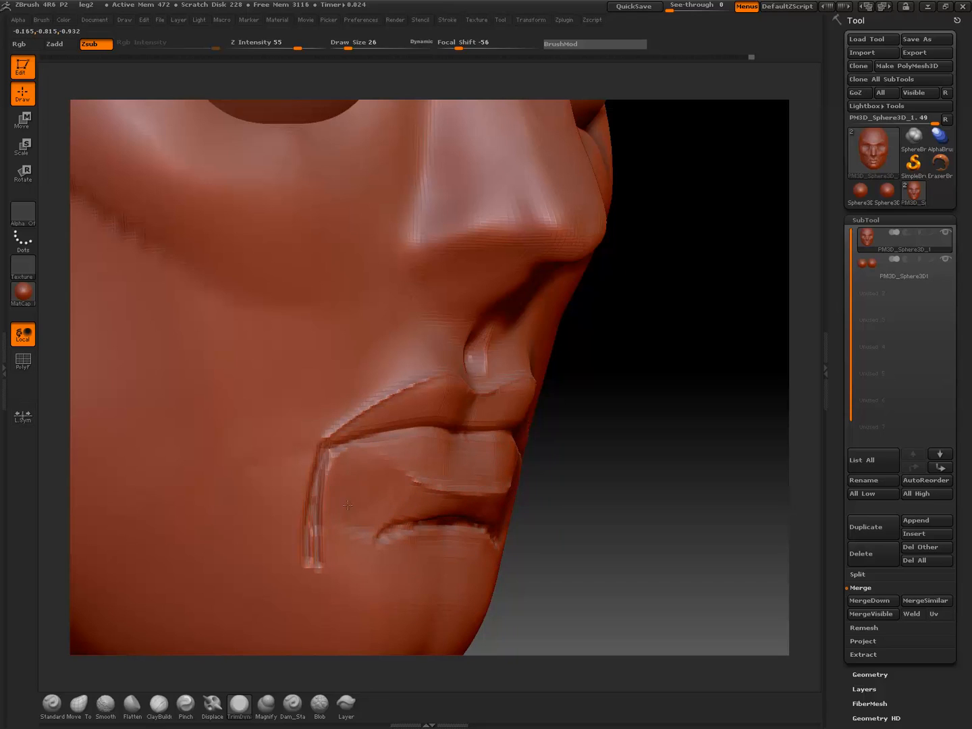
{"action": "left_click_drag", "start_coordinate": [656, 447], "coordinate": [419, 473]}
{"action": "mouse_move", "coordinate": [628, 488]}
{"action": "left_mouse_down", "text": "alt"}
{"action": "mouse_move", "coordinate": [586, 469]}
{"action": "mouse_move", "coordinate": [503, 489]}
{"action": "mouse_move", "coordinate": [438, 471]}
{"action": "left_mouse_up", "text": "alt"}
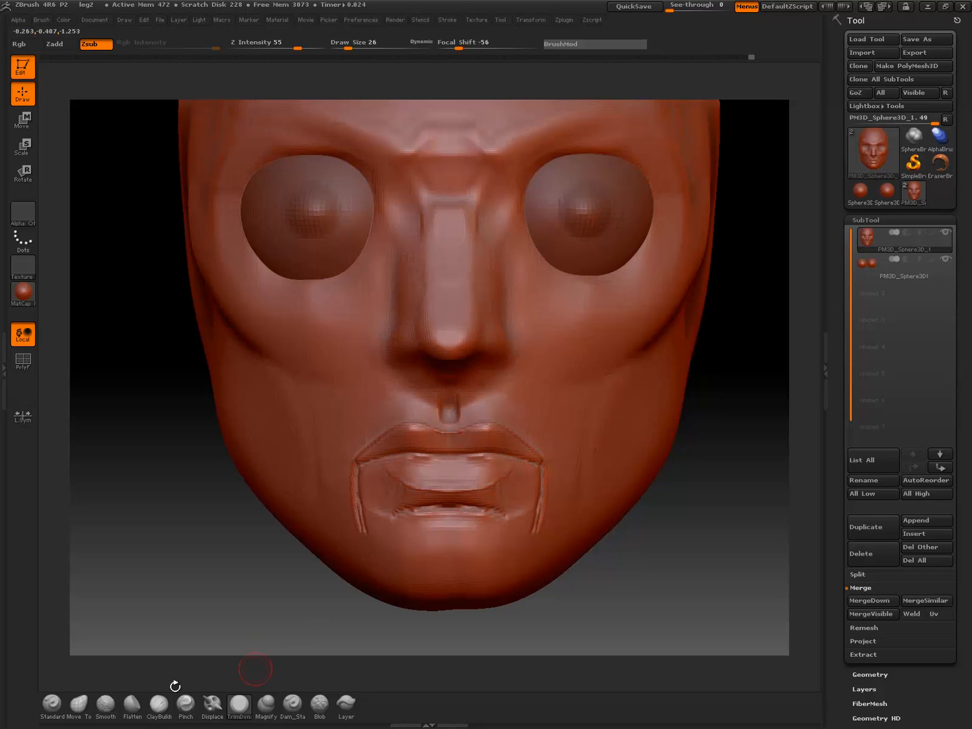
Reshape the lower lip and the crease below it with the Move Topological brush at draw size 58
{"action": "left_click", "coordinate": [78, 701]}
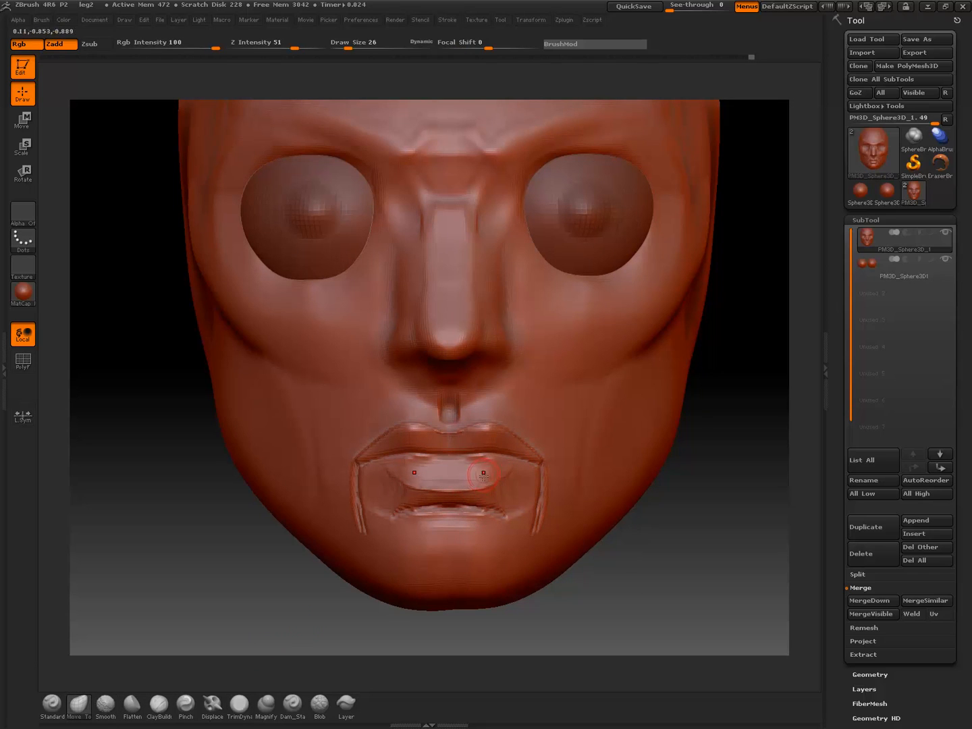
{"action": "key", "text": "bracketright"}
{"action": "mouse_move", "coordinate": [479, 486]}
{"action": "left_mouse_down"}
{"action": "mouse_move", "coordinate": [452, 471]}
{"action": "mouse_move", "coordinate": [514, 472]}
{"action": "left_mouse_up"}
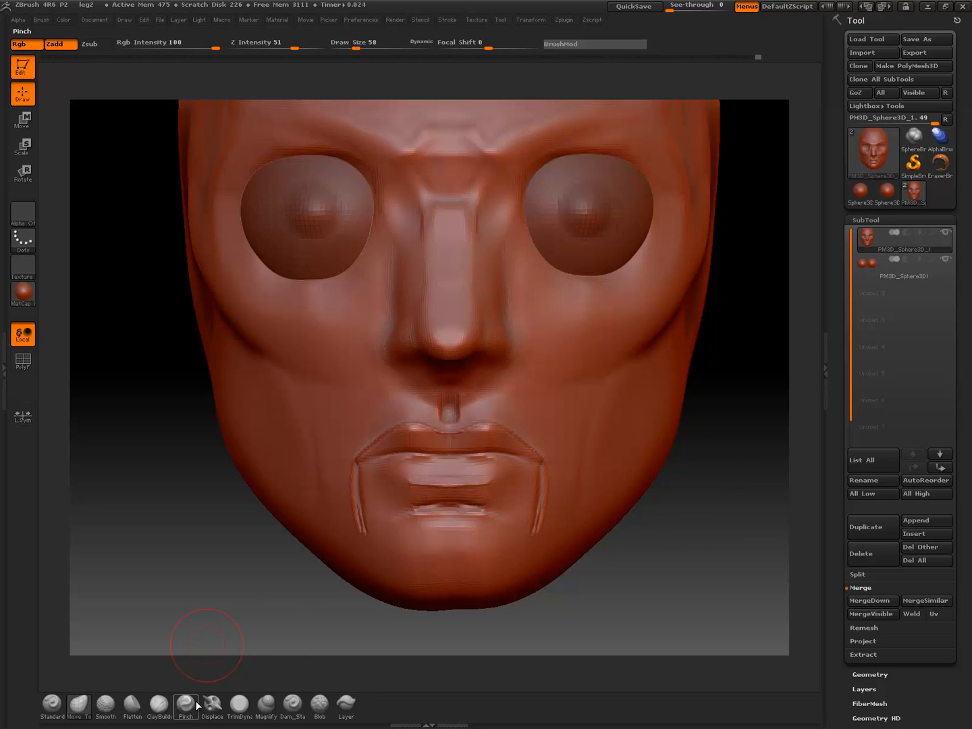
Trim the planes at the outer sides of the lower lip with the TrimDynamic brush at draw size 26
{"action": "left_click", "coordinate": [239, 702]}
{"action": "left_click_drag", "start_coordinate": [673, 549], "coordinate": [776, 540]}
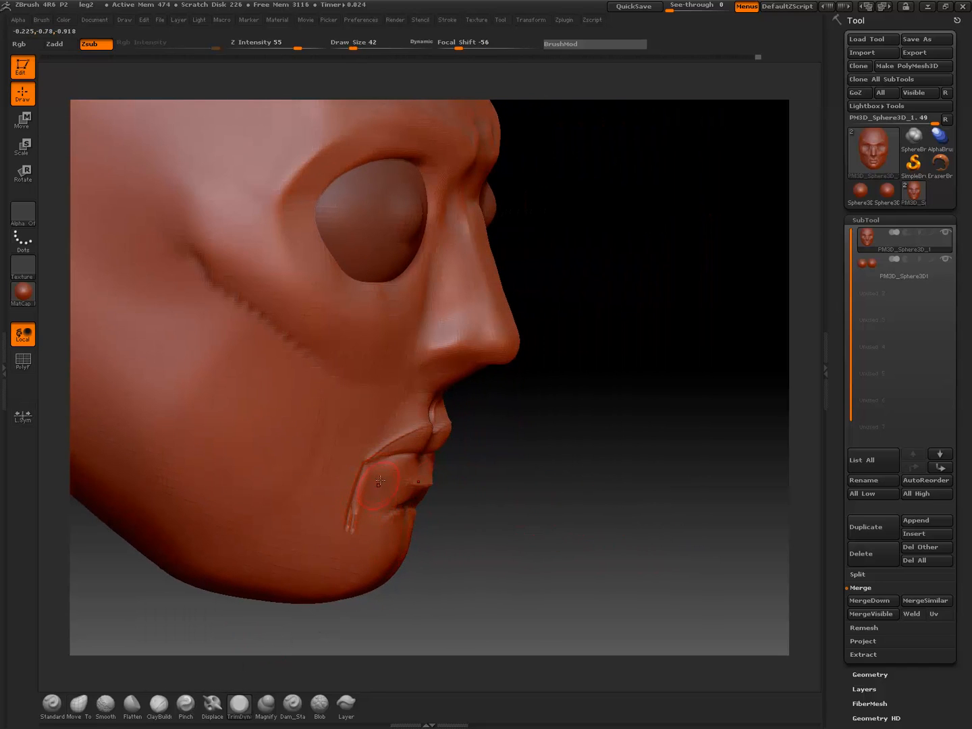
{"action": "left_click_drag", "start_coordinate": [506, 468], "coordinate": [438, 467]}
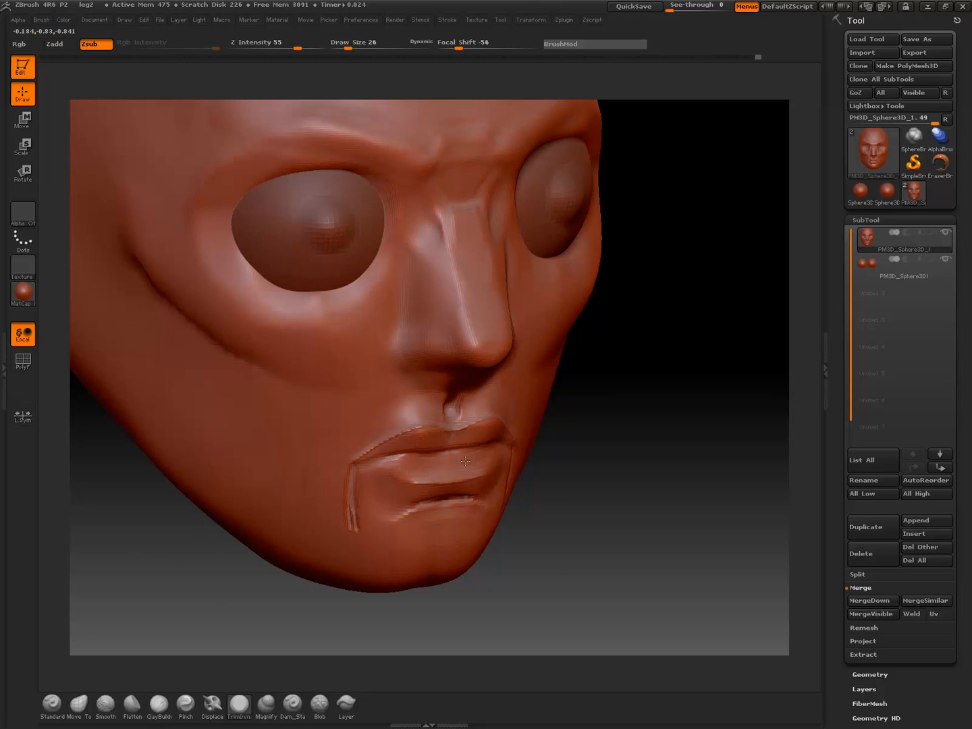
{"action": "left_click_drag", "start_coordinate": [576, 432], "coordinate": [642, 462]}
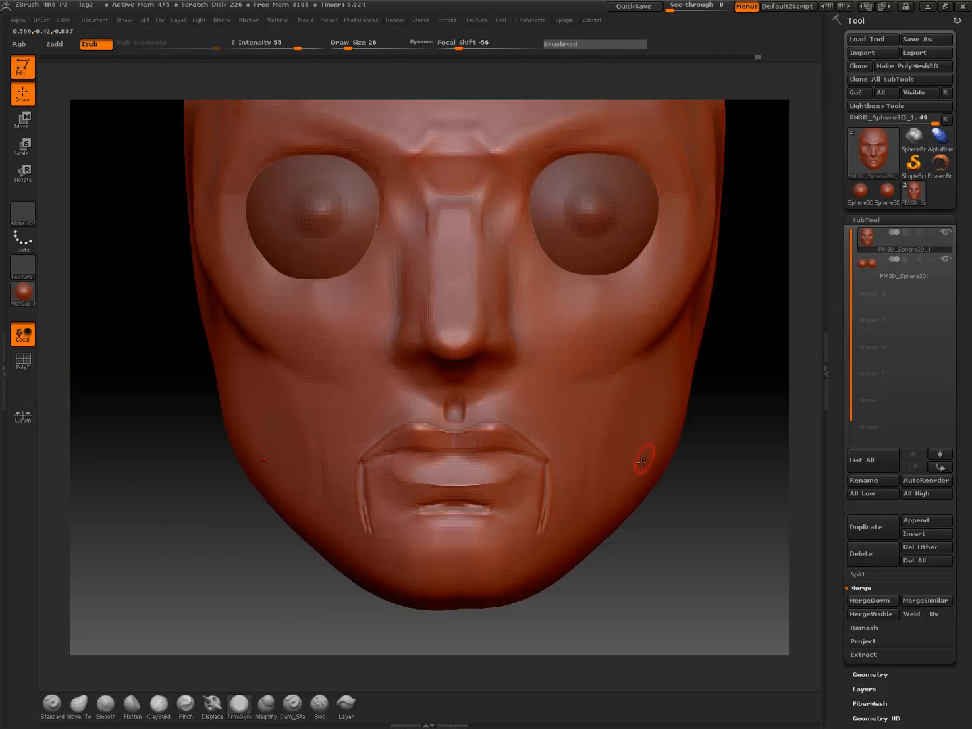
{"action": "left_click_drag", "start_coordinate": [293, 554], "coordinate": [272, 565], "text": "alt"}
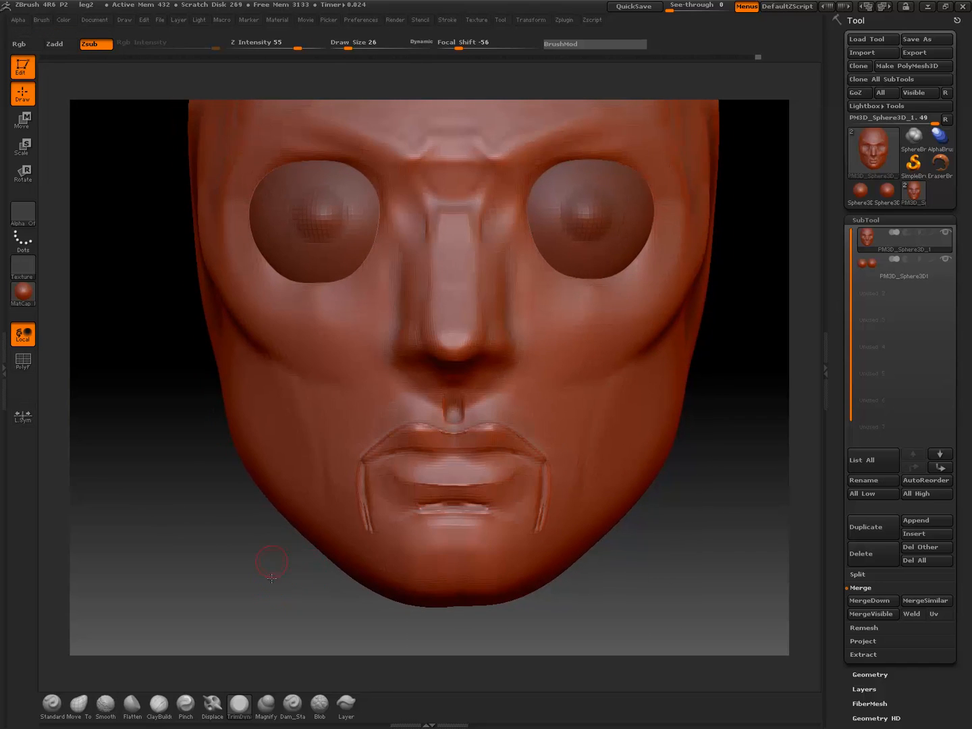
{"action": "left_click_drag", "start_coordinate": [271, 578], "coordinate": [274, 594]}
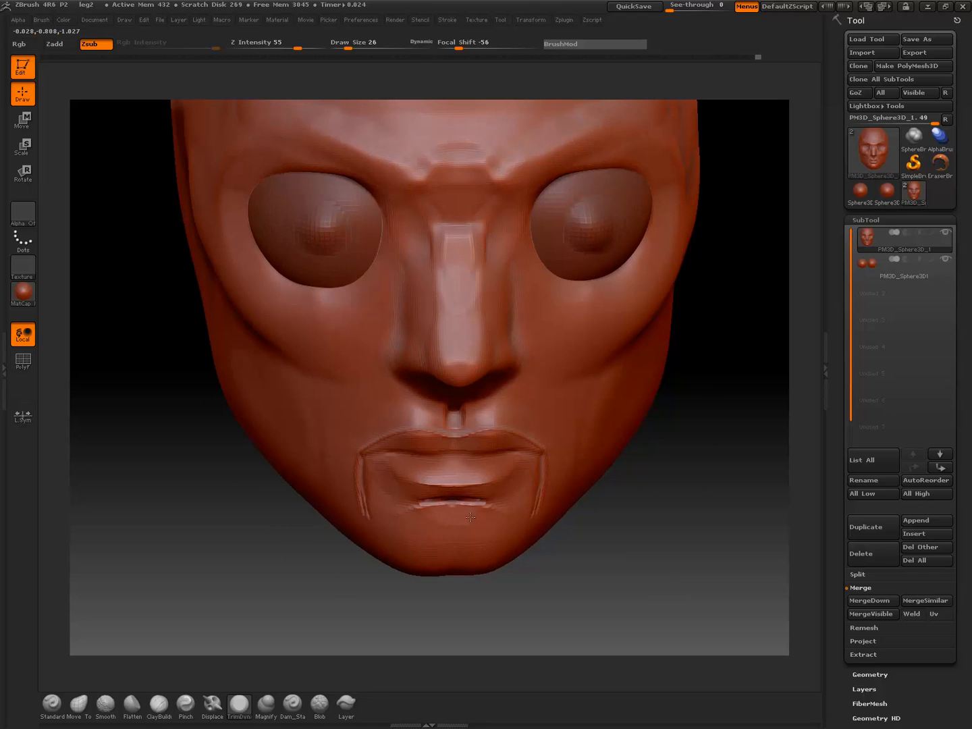
Flatten the front of the chin beneath the lower-lip crease with the TrimDynamic brush
{"action": "left_click_drag", "start_coordinate": [474, 521], "coordinate": [483, 524]}
{"action": "key", "text": "ctrl+z"}
{"action": "mouse_move", "coordinate": [653, 548]}
{"action": "left_mouse_down"}
{"action": "mouse_move", "coordinate": [561, 533]}
{"action": "mouse_move", "coordinate": [514, 550]}
{"action": "left_mouse_up"}
{"action": "mouse_move", "coordinate": [385, 550]}
{"action": "left_mouse_down"}
{"action": "mouse_move", "coordinate": [331, 532]}
{"action": "mouse_move", "coordinate": [416, 545]}
{"action": "mouse_move", "coordinate": [472, 527]}
{"action": "left_mouse_up"}
{"action": "mouse_move", "coordinate": [348, 576]}
{"action": "left_mouse_down"}
{"action": "mouse_move", "coordinate": [481, 482]}
{"action": "mouse_move", "coordinate": [484, 489]}
{"action": "left_mouse_up"}
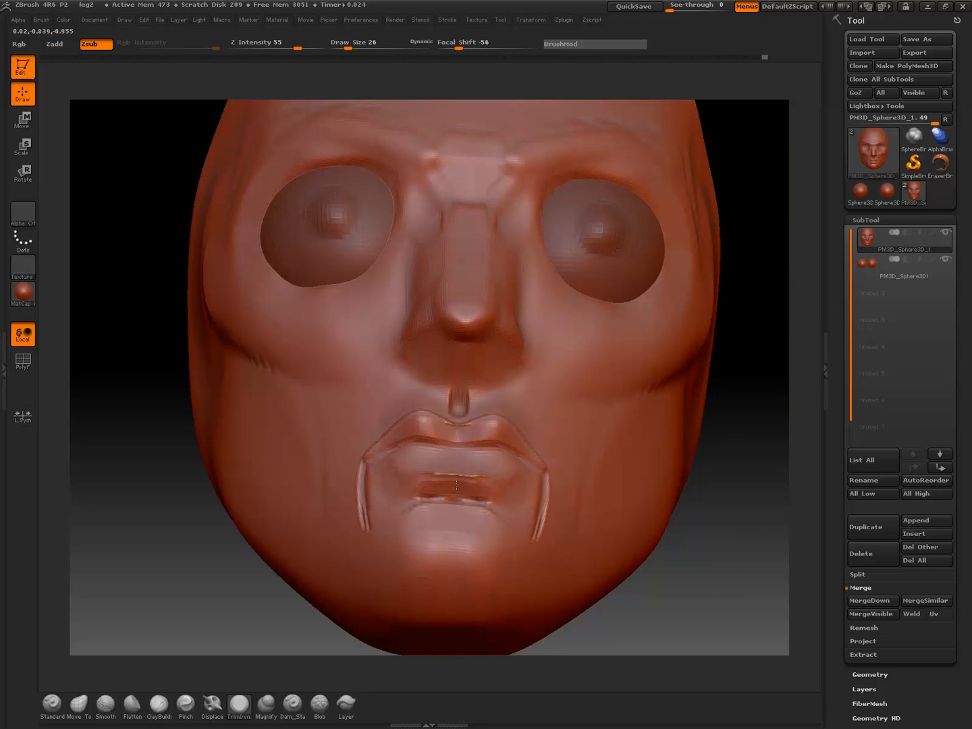
{"action": "left_click_drag", "start_coordinate": [452, 537], "coordinate": [472, 525]}
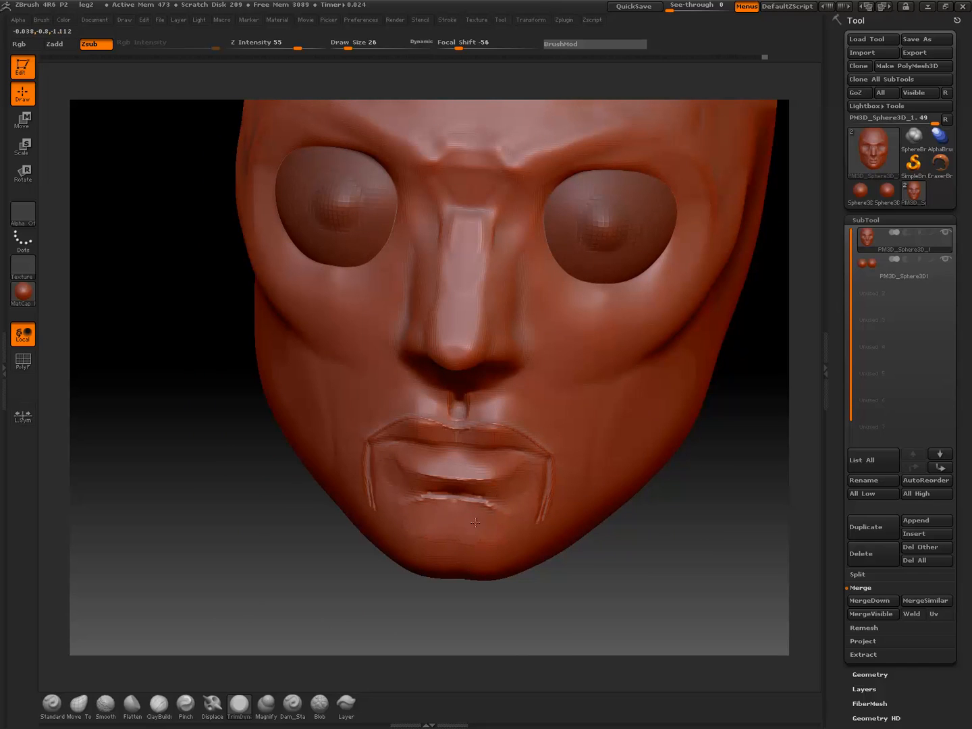
{"action": "left_click_drag", "start_coordinate": [320, 561], "coordinate": [294, 563]}
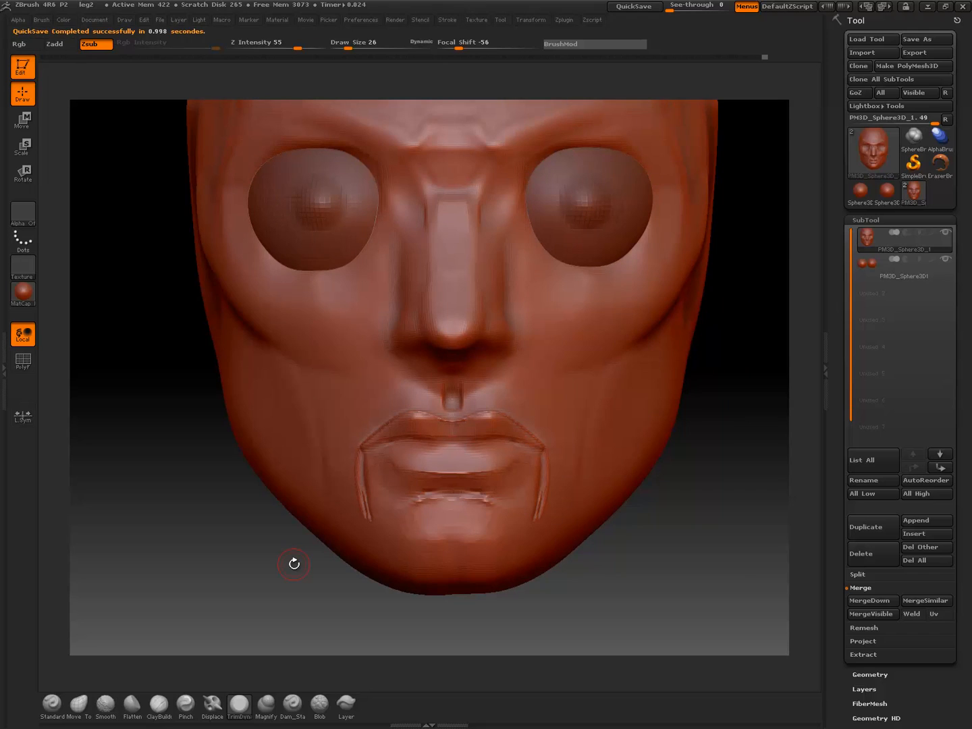
{"action": "mouse_move", "coordinate": [227, 567]}
{"action": "left_mouse_down"}
{"action": "mouse_move", "coordinate": [233, 549]}
{"action": "mouse_move", "coordinate": [257, 566]}
{"action": "mouse_move", "coordinate": [209, 568]}
{"action": "left_mouse_up"}
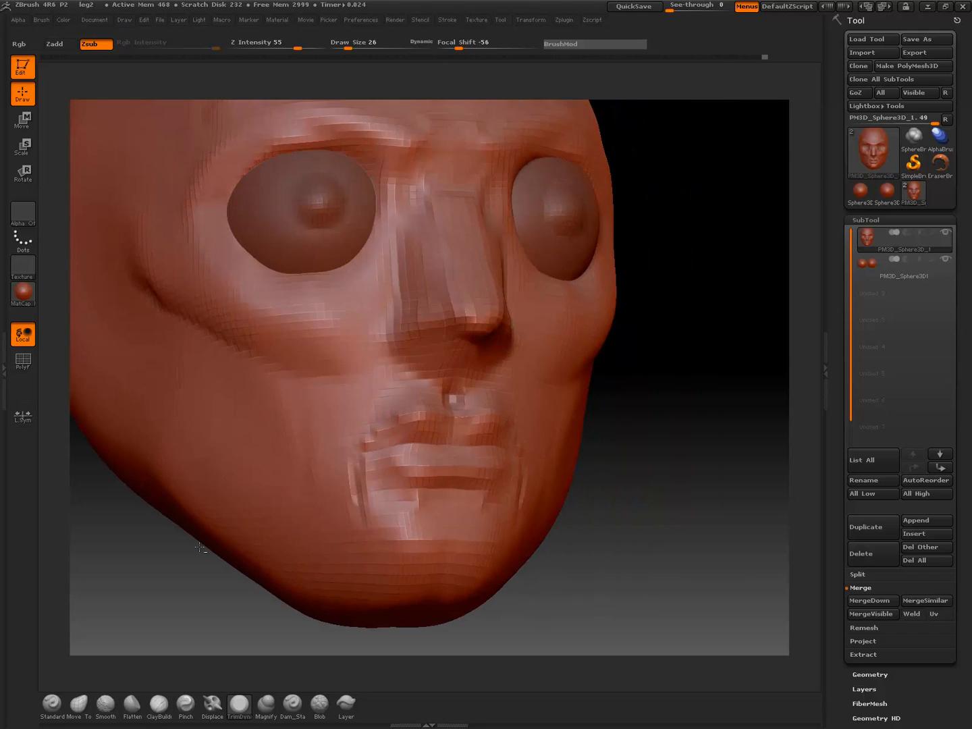
{"action": "left_click_drag", "start_coordinate": [695, 517], "coordinate": [706, 560]}
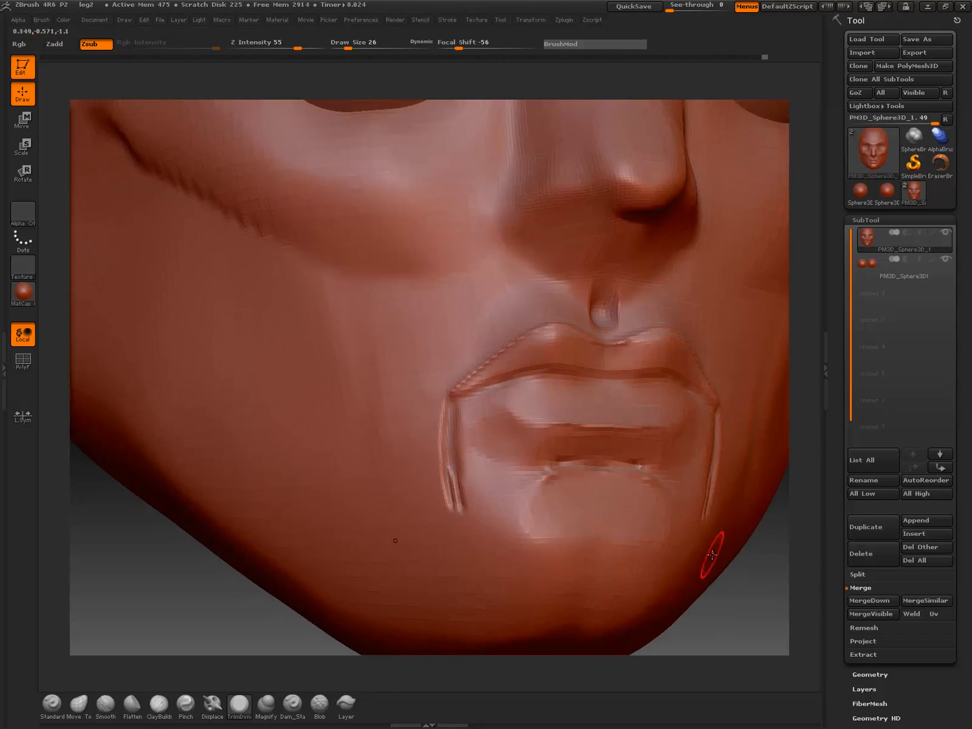
{"action": "left_click_drag", "start_coordinate": [129, 579], "coordinate": [153, 568]}
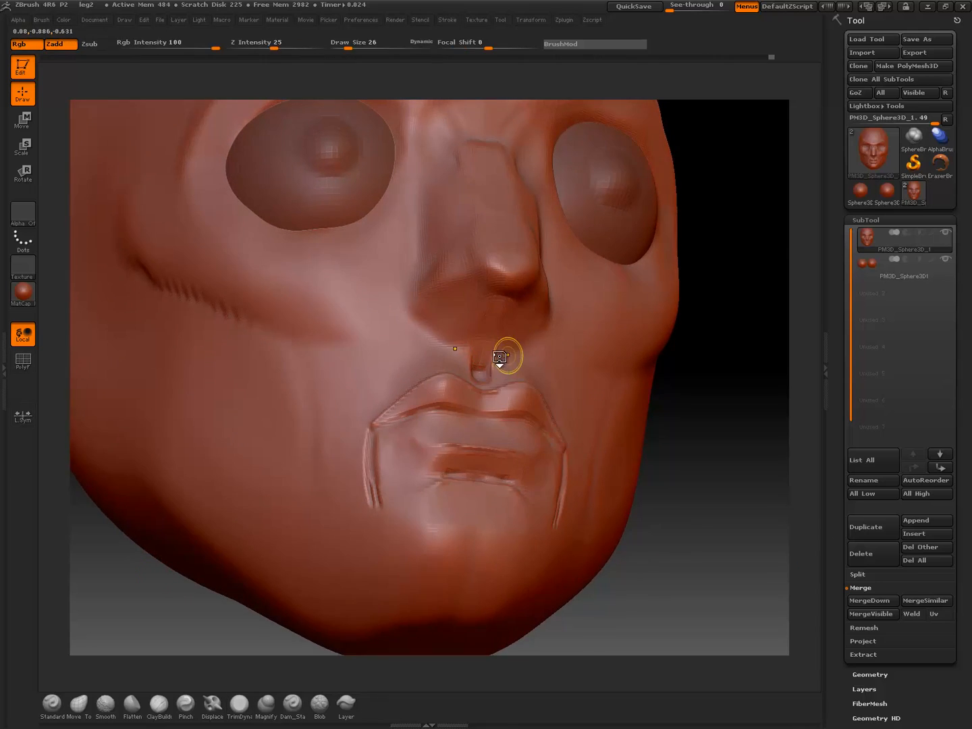
Deepen the philtrum with the Dam_Standard brush and extend its groove up along the underside of the nose
{"action": "left_click", "coordinate": [293, 705]}
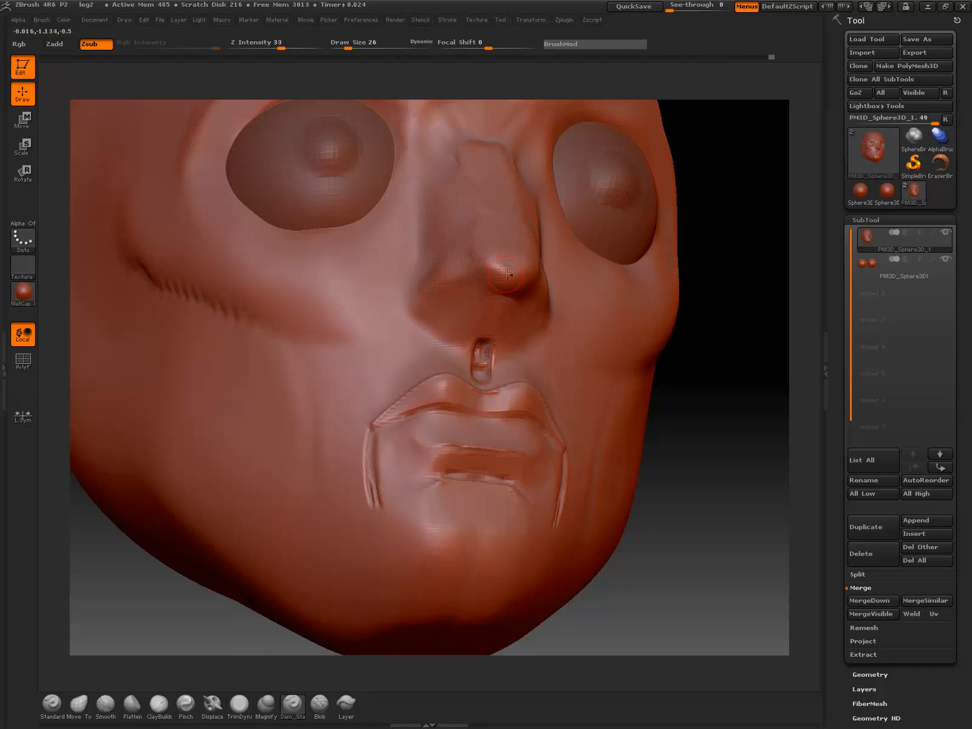
{"action": "left_click_drag", "start_coordinate": [484, 339], "coordinate": [505, 306]}
{"action": "key", "text": "shift"}
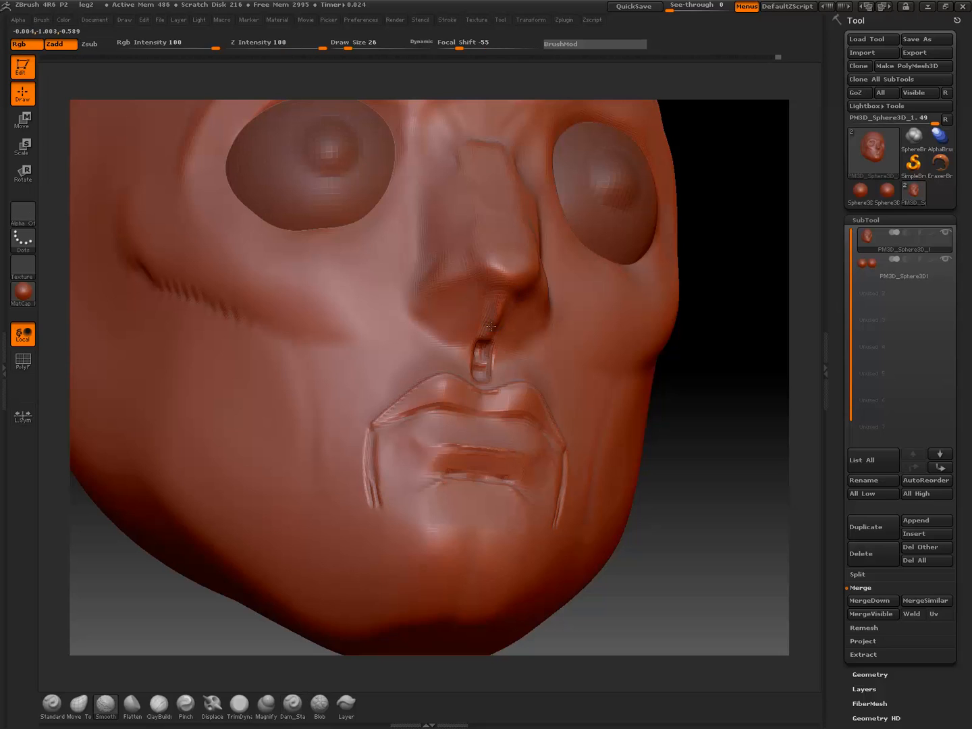
Carve the nostril openings and the creases around the nostril wings, and smooth the nostril interiors
{"action": "left_click_drag", "start_coordinate": [444, 315], "coordinate": [467, 287]}
{"action": "key", "text": "ctrl"}
{"action": "left_click_drag", "start_coordinate": [725, 463], "coordinate": [717, 434]}
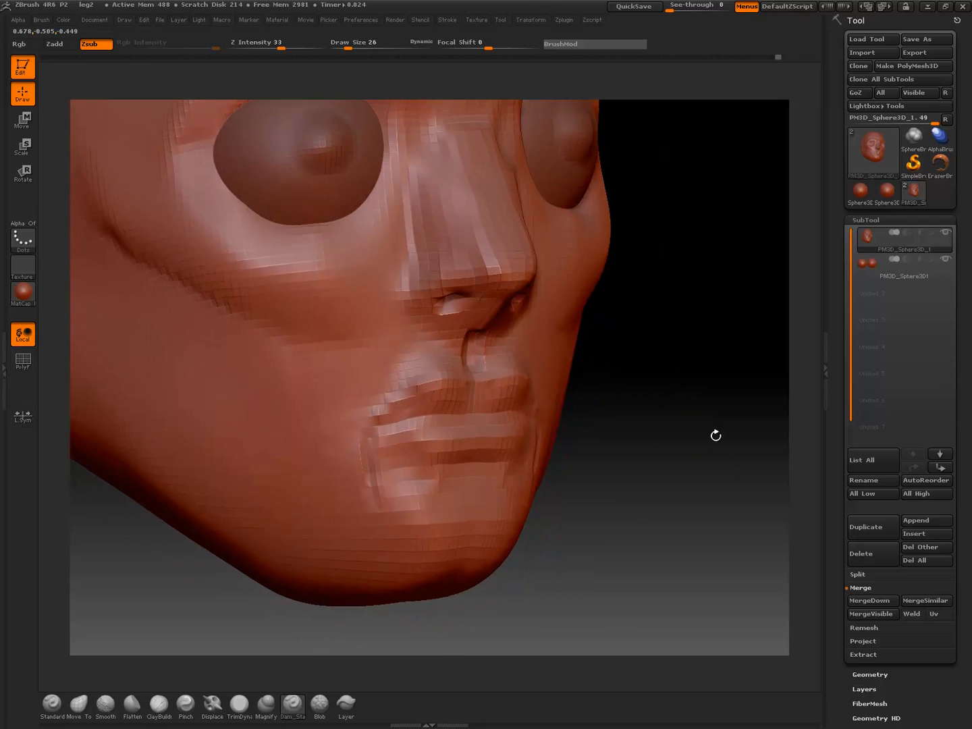
{"action": "mouse_move", "coordinate": [443, 246]}
{"action": "left_mouse_down"}
{"action": "mouse_move", "coordinate": [408, 276]}
{"action": "mouse_move", "coordinate": [410, 304]}
{"action": "mouse_move", "coordinate": [436, 323]}
{"action": "mouse_move", "coordinate": [455, 317]}
{"action": "left_mouse_up"}
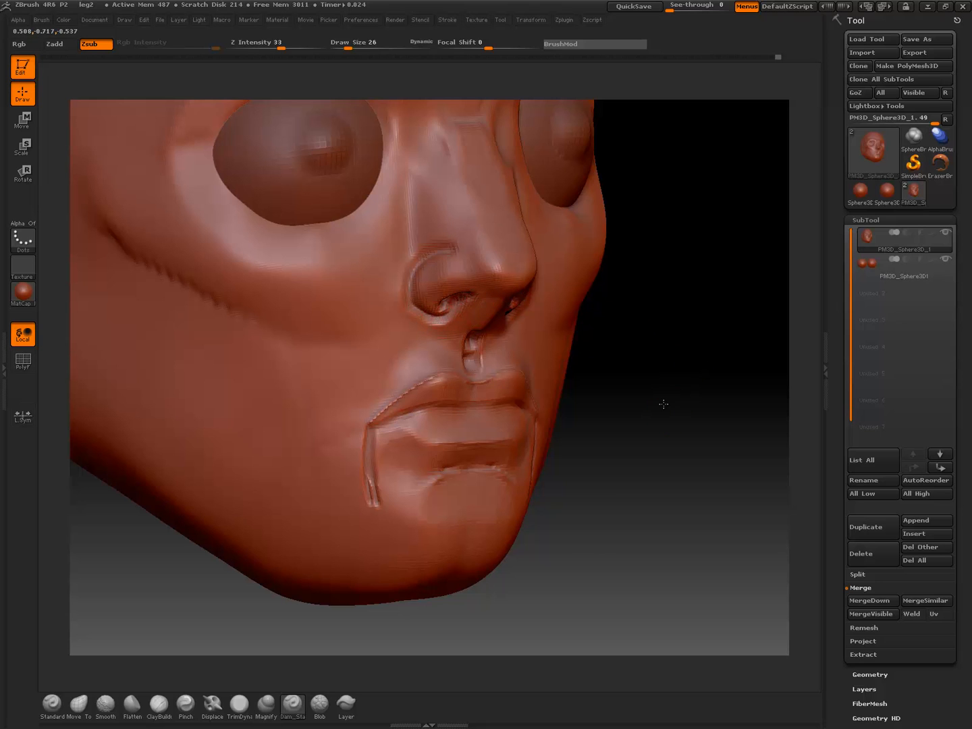
{"action": "left_click_drag", "start_coordinate": [662, 404], "coordinate": [611, 376]}
{"action": "left_click_drag", "start_coordinate": [466, 463], "coordinate": [269, 503], "text": "alt"}
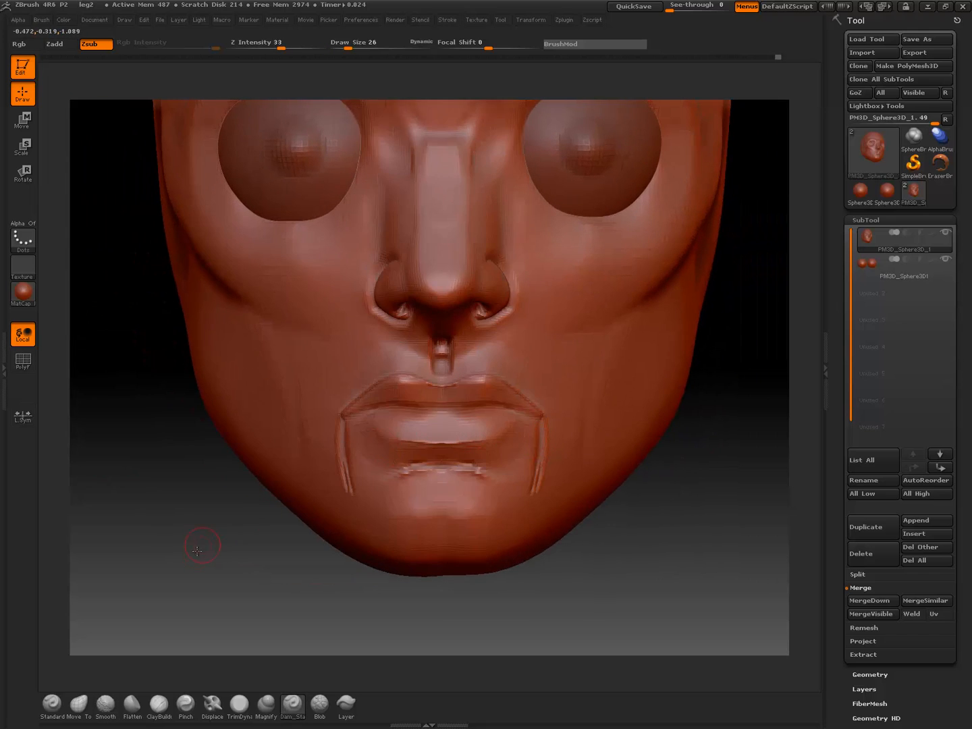
{"action": "mouse_move", "coordinate": [200, 542]}
{"action": "left_mouse_down"}
{"action": "mouse_move", "coordinate": [241, 519]}
{"action": "mouse_move", "coordinate": [324, 419]}
{"action": "mouse_move", "coordinate": [405, 295]}
{"action": "left_mouse_up"}
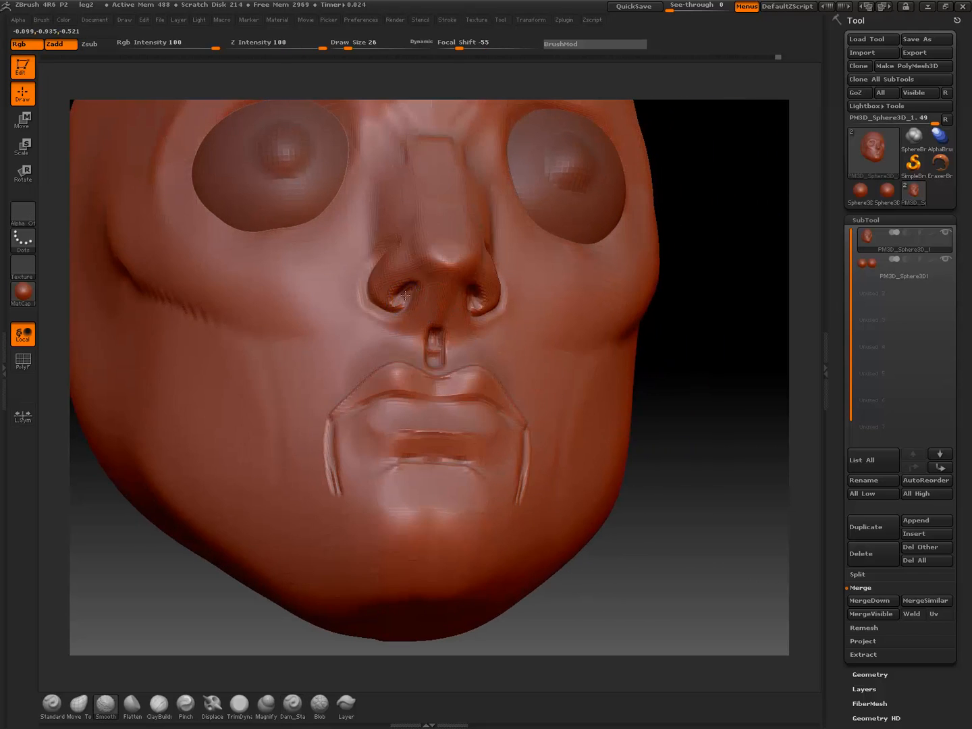
Paint mask guide lines at draw size 10 from the nostrils to the mouth corners, beside the philtrum and around the lips
{"action": "mouse_move", "coordinate": [709, 403]}
{"action": "left_mouse_down", "text": "alt"}
{"action": "mouse_move", "coordinate": [688, 369]}
{"action": "mouse_move", "coordinate": [675, 408]}
{"action": "mouse_move", "coordinate": [669, 404]}
{"action": "left_mouse_up", "text": "alt"}
{"action": "left_click_drag", "start_coordinate": [599, 402], "coordinate": [562, 495], "text": "alt"}
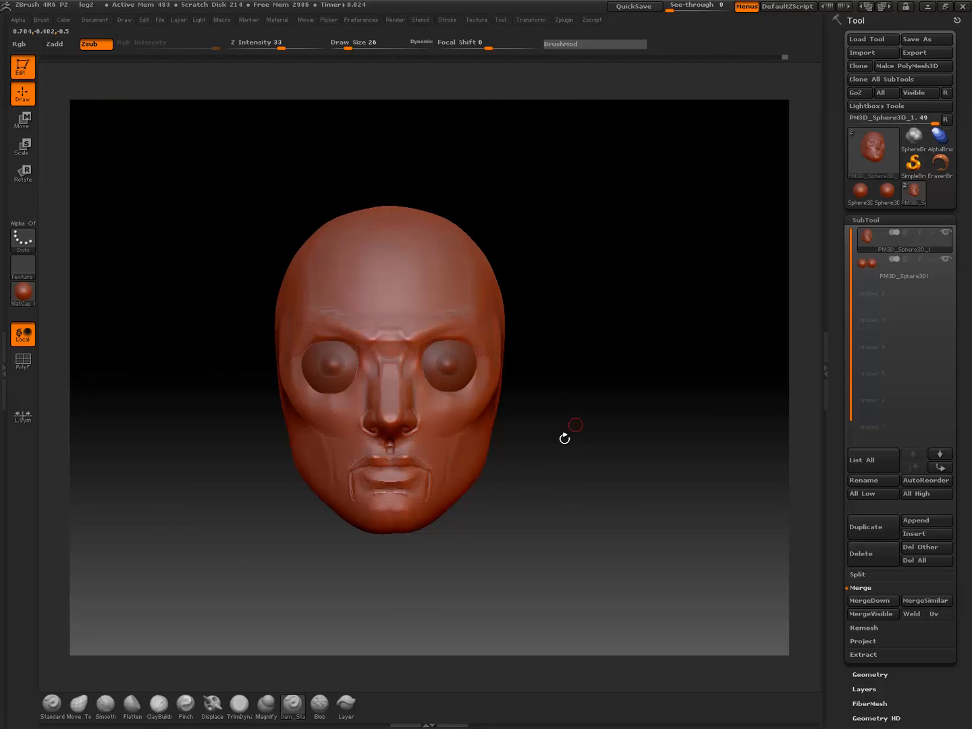
{"action": "mouse_move", "coordinate": [549, 423]}
{"action": "left_mouse_down", "text": "alt"}
{"action": "mouse_move", "coordinate": [563, 416]}
{"action": "mouse_move", "coordinate": [569, 453]}
{"action": "mouse_move", "coordinate": [550, 460]}
{"action": "mouse_move", "coordinate": [581, 449]}
{"action": "mouse_move", "coordinate": [560, 475]}
{"action": "mouse_move", "coordinate": [592, 447]}
{"action": "mouse_move", "coordinate": [538, 452]}
{"action": "mouse_move", "coordinate": [596, 452]}
{"action": "mouse_move", "coordinate": [572, 453]}
{"action": "mouse_move", "coordinate": [551, 421]}
{"action": "left_mouse_up", "text": "alt"}
{"action": "left_click_drag", "start_coordinate": [574, 465], "coordinate": [634, 471], "text": "alt"}
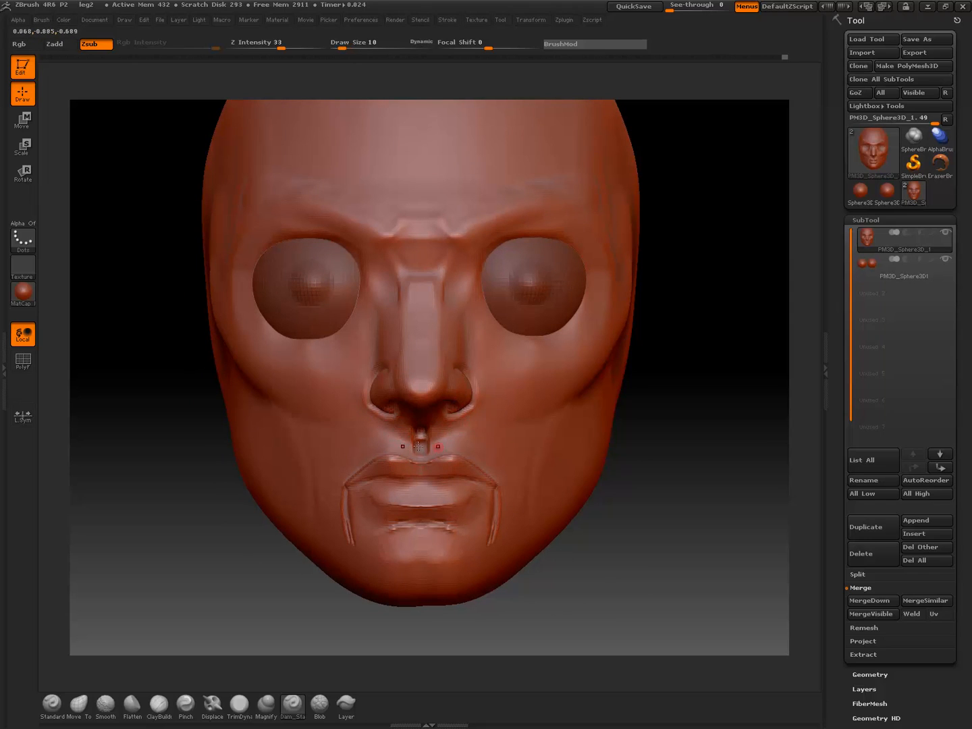
{"action": "left_click_drag", "start_coordinate": [390, 417], "coordinate": [387, 453], "text": "ctrl"}
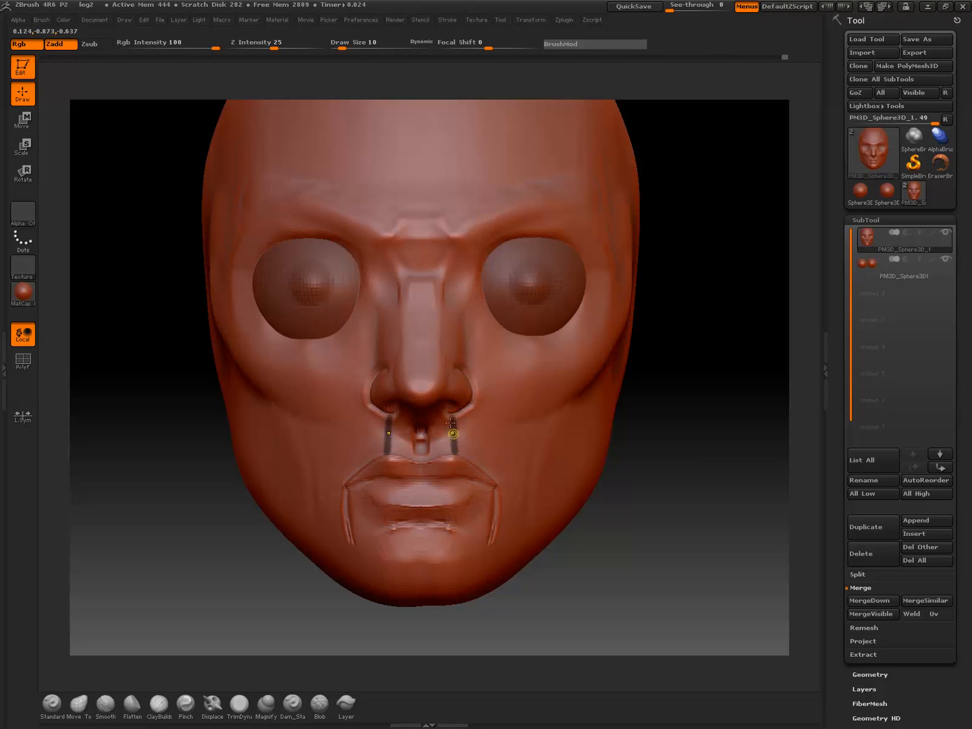
{"action": "left_click_drag", "start_coordinate": [453, 423], "coordinate": [454, 451], "text": "ctrl"}
{"action": "mouse_move", "coordinate": [349, 454]}
{"action": "left_mouse_down", "text": "ctrl"}
{"action": "mouse_move", "coordinate": [346, 481]}
{"action": "mouse_move", "coordinate": [393, 452]}
{"action": "mouse_move", "coordinate": [454, 450]}
{"action": "mouse_move", "coordinate": [420, 484]}
{"action": "mouse_move", "coordinate": [347, 485]}
{"action": "mouse_move", "coordinate": [391, 501]}
{"action": "mouse_move", "coordinate": [453, 499]}
{"action": "left_mouse_up", "text": "ctrl"}
{"action": "key", "text": "b"}
{"action": "key", "text": "d"}
{"action": "key", "text": "s"}
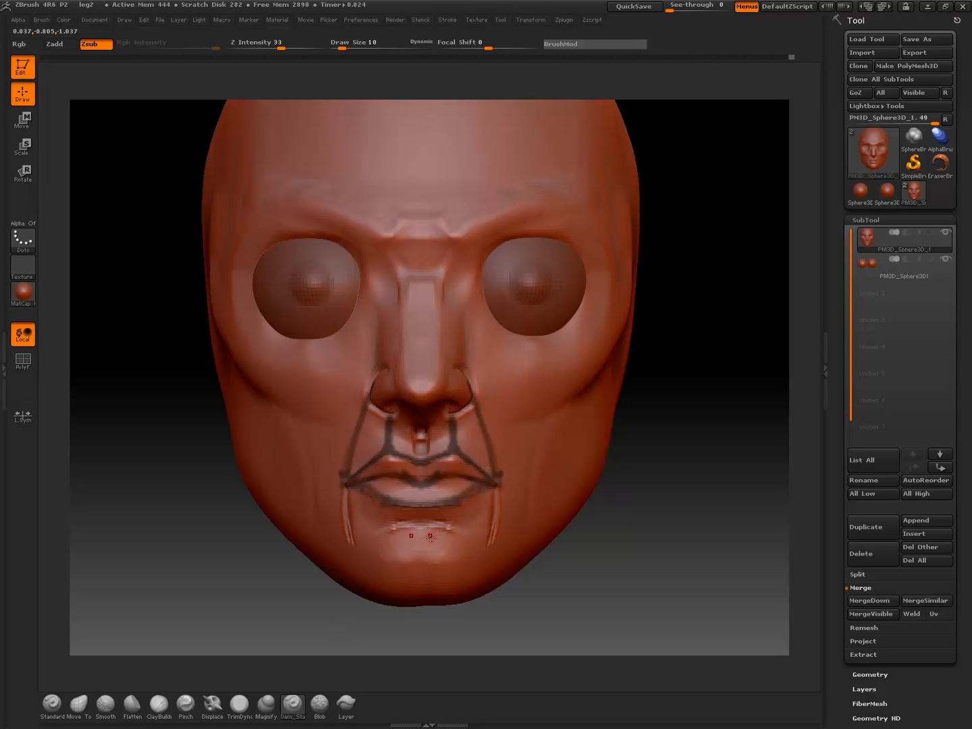
Paint mask guide lines around the nose tip, along the edges of the bridge and down the sides of the nose
{"action": "key", "text": "b"}
{"action": "key", "text": "s"}
{"action": "key", "text": "t"}
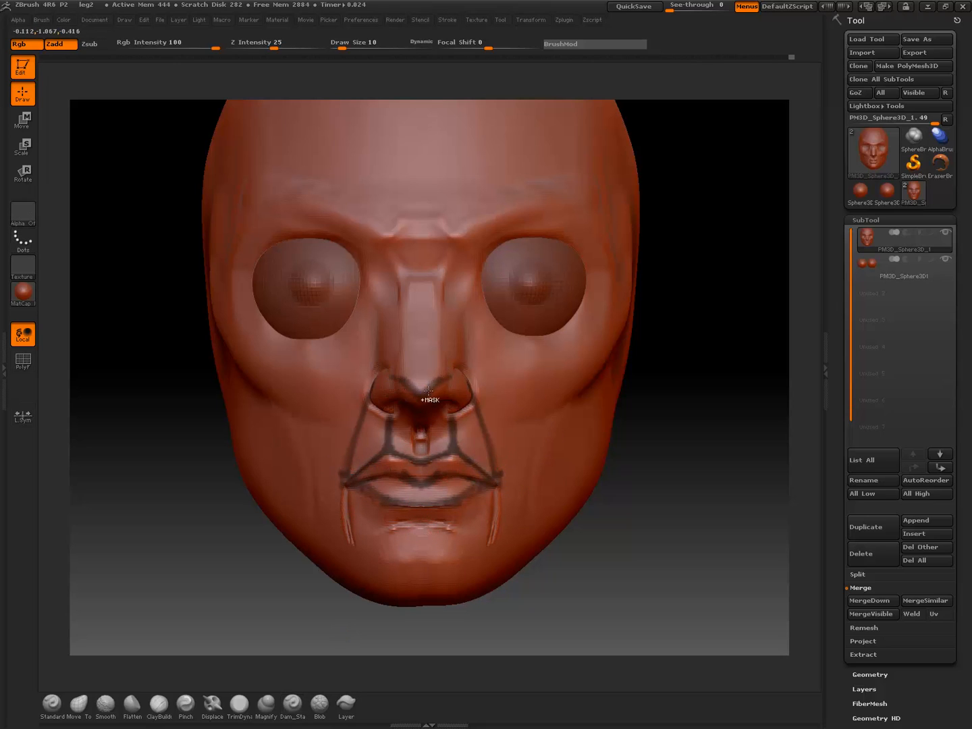
{"action": "left_click_drag", "start_coordinate": [404, 266], "coordinate": [397, 378], "text": "ctrl"}
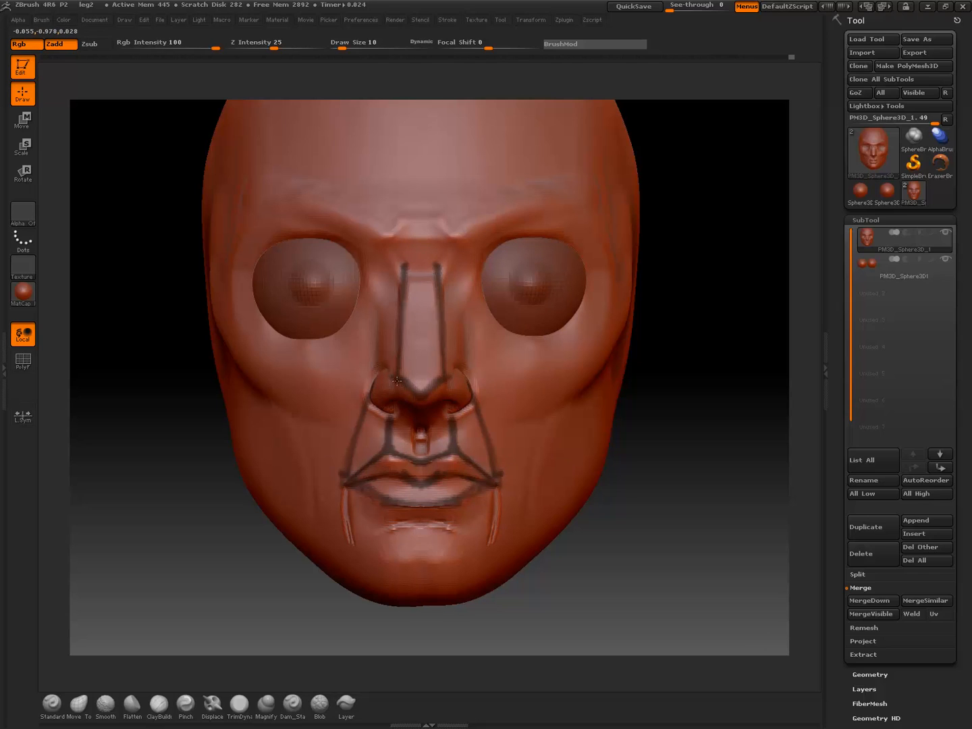
{"action": "left_click_drag", "start_coordinate": [387, 259], "coordinate": [380, 378], "text": "ctrl"}
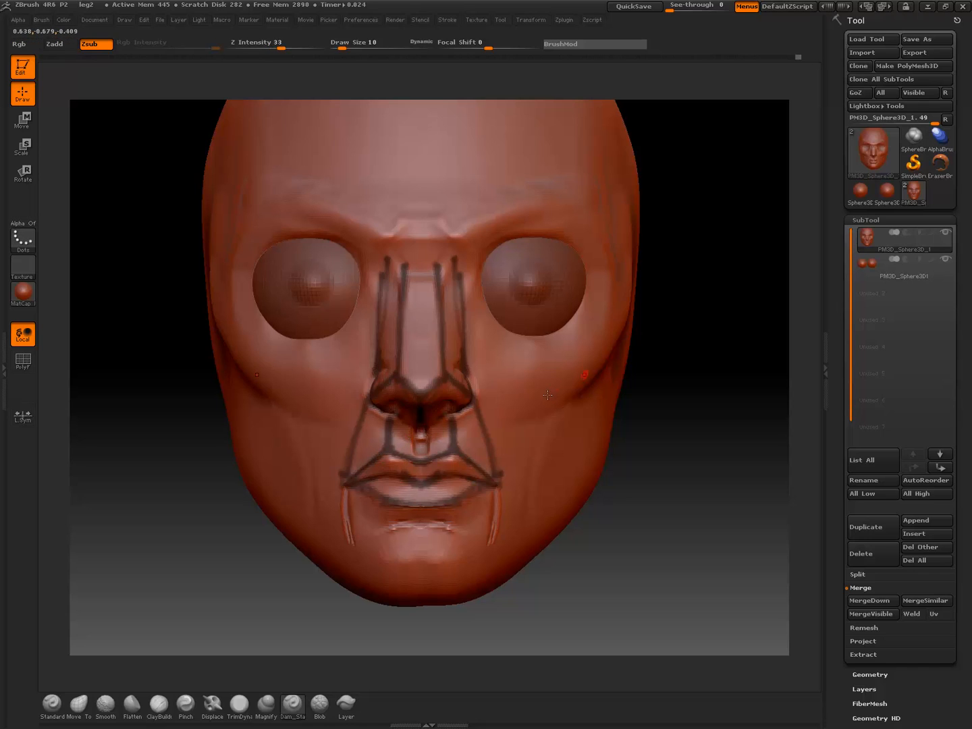
Outline the planes of the nose root and both brow ridges with mask lines, and shade the brows
{"action": "mouse_move", "coordinate": [407, 258]}
{"action": "left_mouse_down", "text": "ctrl"}
{"action": "mouse_move", "coordinate": [422, 261]}
{"action": "mouse_move", "coordinate": [380, 245]}
{"action": "mouse_move", "coordinate": [448, 237]}
{"action": "mouse_move", "coordinate": [572, 192]}
{"action": "left_mouse_up", "text": "ctrl"}
{"action": "left_click_drag", "start_coordinate": [458, 251], "coordinate": [580, 209], "text": "ctrl"}
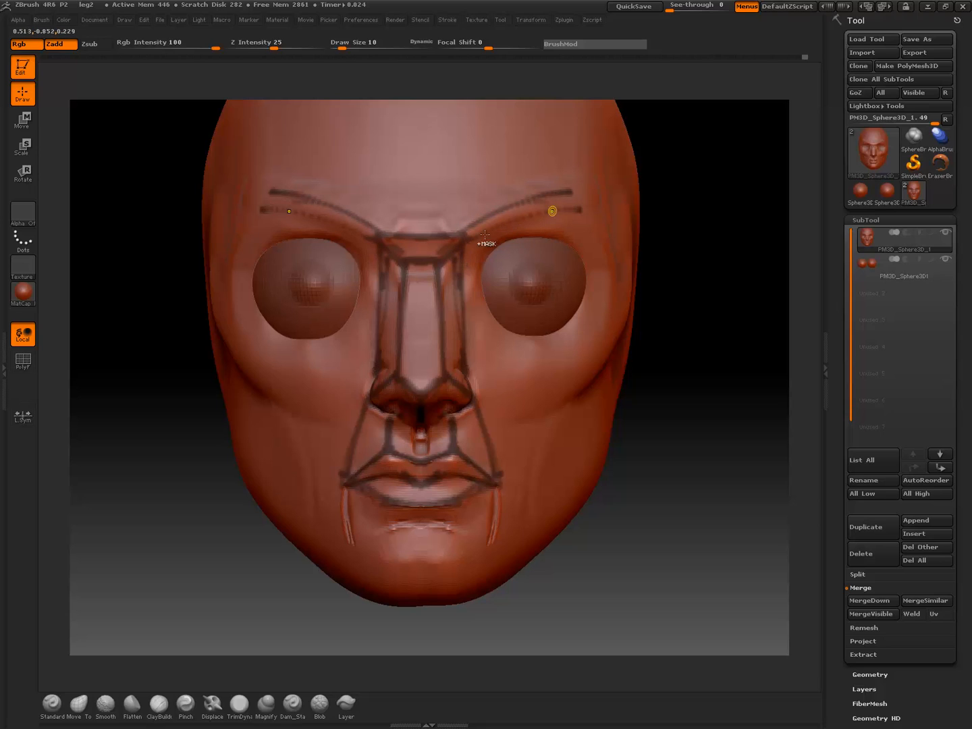
{"action": "left_click_drag", "start_coordinate": [507, 223], "coordinate": [581, 212], "text": "ctrl"}
{"action": "mouse_move", "coordinate": [525, 197]}
{"action": "left_mouse_down", "text": "ctrl"}
{"action": "mouse_move", "coordinate": [599, 191]}
{"action": "mouse_move", "coordinate": [600, 225]}
{"action": "left_mouse_up", "text": "ctrl"}
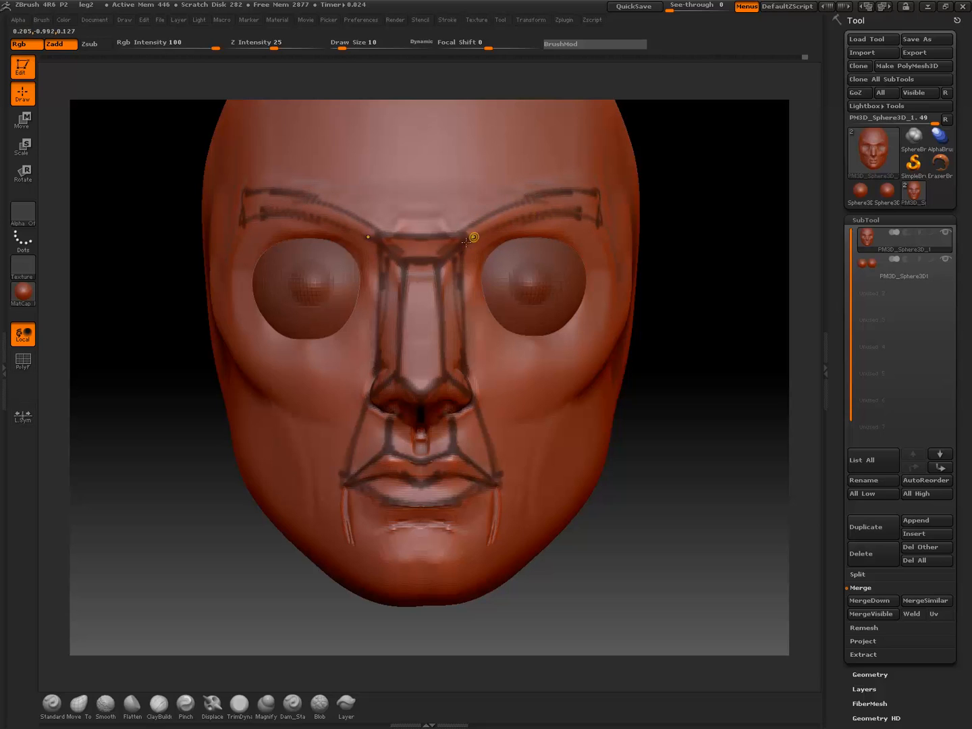
{"action": "mouse_move", "coordinate": [474, 237]}
{"action": "left_mouse_down", "text": "ctrl"}
{"action": "mouse_move", "coordinate": [578, 196]}
{"action": "mouse_move", "coordinate": [580, 217]}
{"action": "left_mouse_up", "text": "ctrl"}
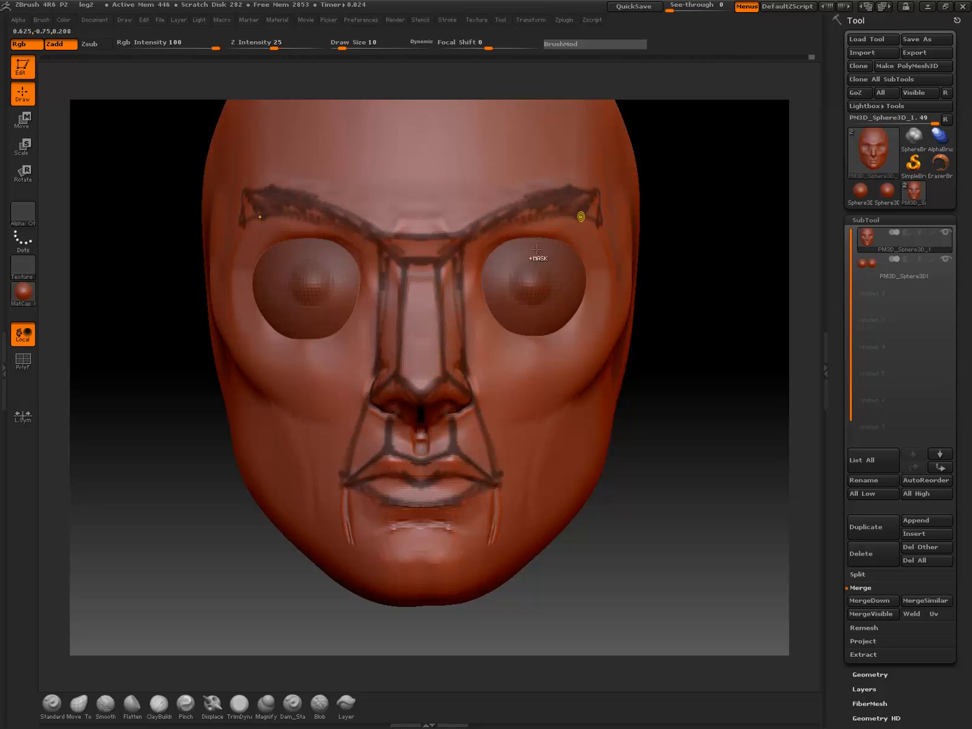
Paint mask guide lines around the upper eyelids and beneath the cheekbones, and clear the mask
{"action": "mouse_move", "coordinate": [474, 278]}
{"action": "left_mouse_down", "text": "ctrl"}
{"action": "mouse_move", "coordinate": [553, 239]}
{"action": "mouse_move", "coordinate": [595, 252]}
{"action": "mouse_move", "coordinate": [603, 273]}
{"action": "left_mouse_up", "text": "ctrl"}
{"action": "left_click_drag", "start_coordinate": [578, 238], "coordinate": [513, 244], "text": "ctrl"}
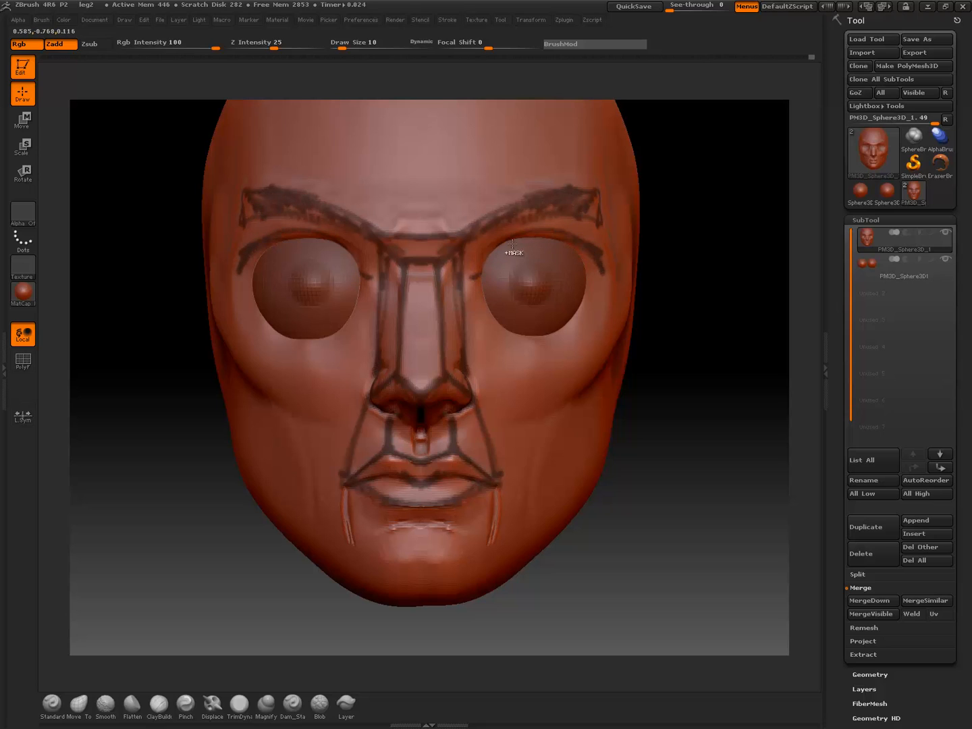
{"action": "key", "text": "ctrl+z"}
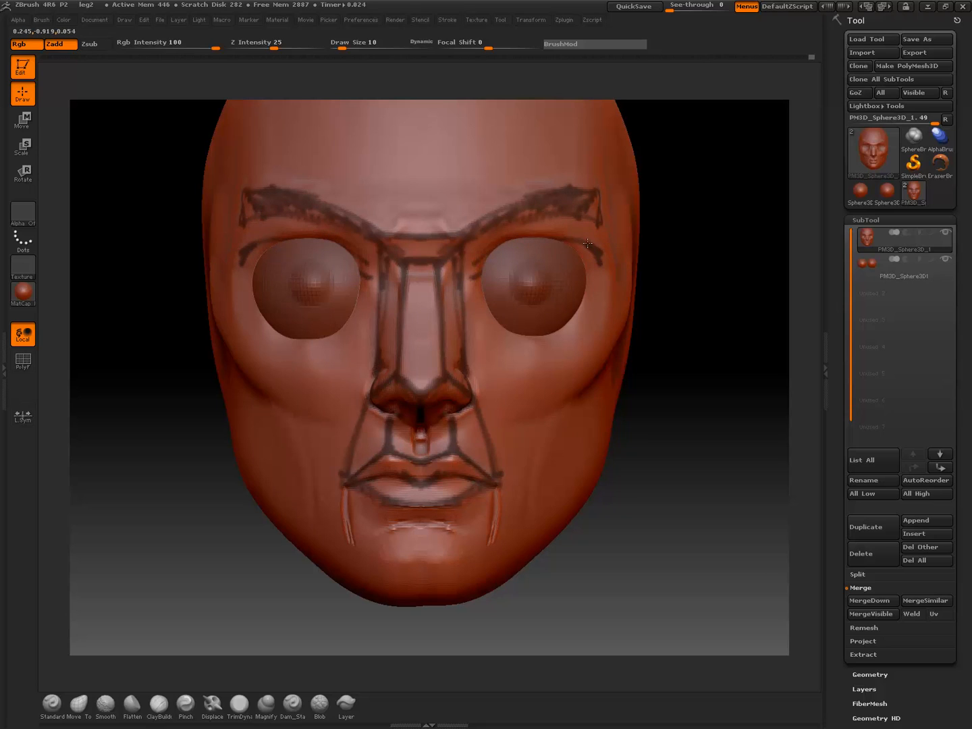
{"action": "mouse_move", "coordinate": [587, 244]}
{"action": "left_mouse_down", "text": "ctrl"}
{"action": "mouse_move", "coordinate": [605, 250]}
{"action": "mouse_move", "coordinate": [612, 274]}
{"action": "mouse_move", "coordinate": [587, 271]}
{"action": "mouse_move", "coordinate": [574, 244]}
{"action": "left_mouse_up", "text": "ctrl"}
{"action": "key", "text": "ctrl+shift+a"}
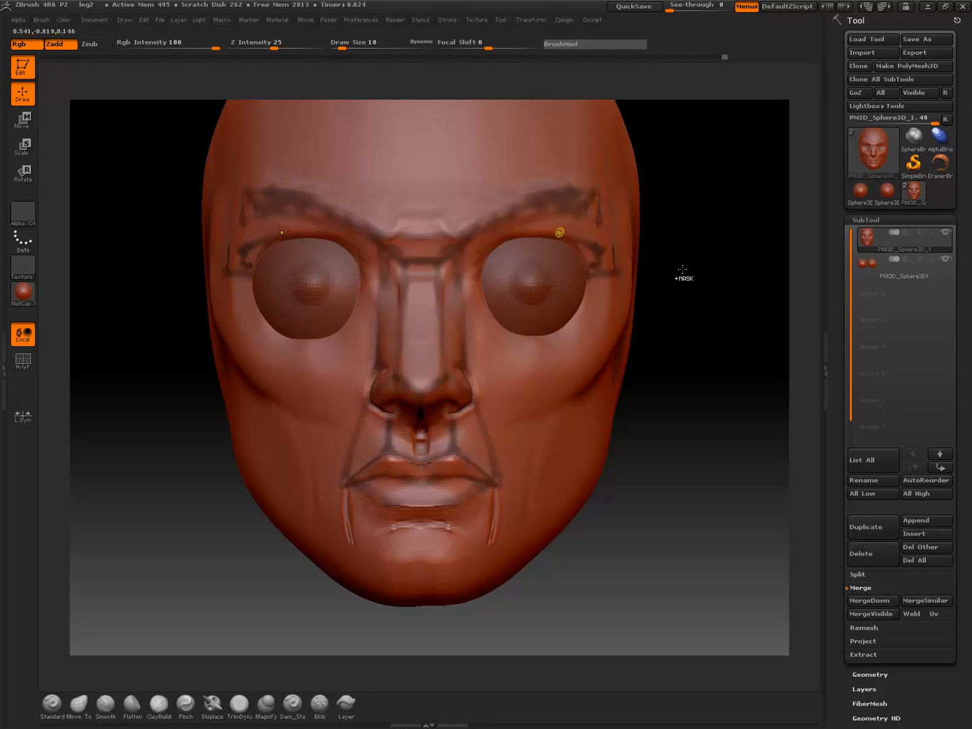
{"action": "key", "text": "ctrl+z"}
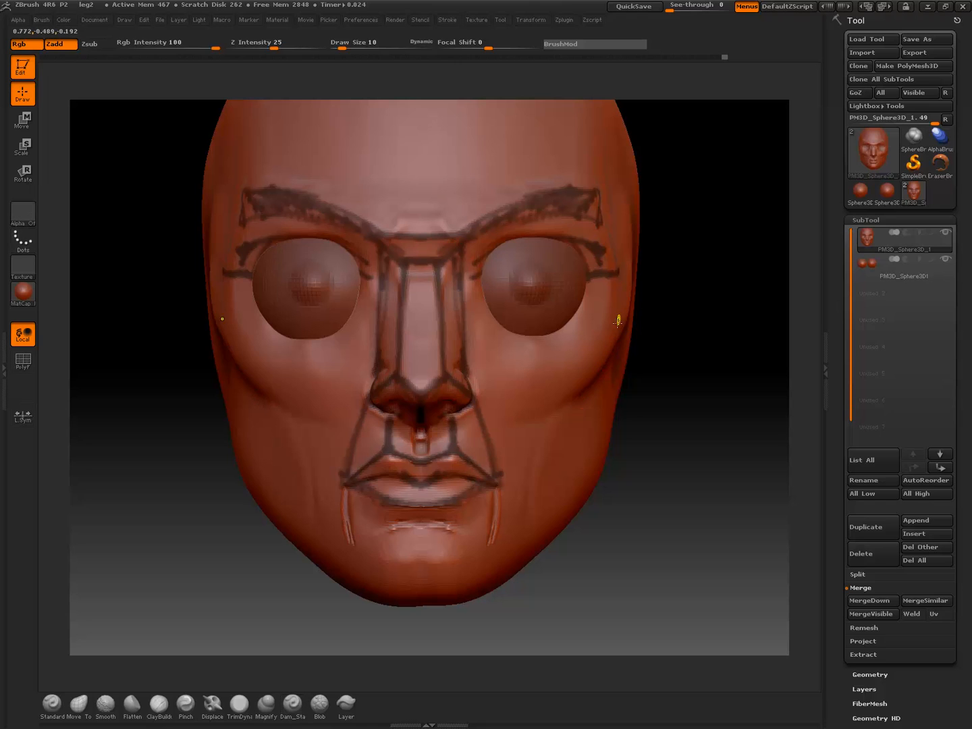
{"action": "mouse_move", "coordinate": [619, 318]}
{"action": "left_mouse_down", "text": "ctrl"}
{"action": "mouse_move", "coordinate": [493, 415]}
{"action": "mouse_move", "coordinate": [555, 395]}
{"action": "left_mouse_up", "text": "ctrl"}
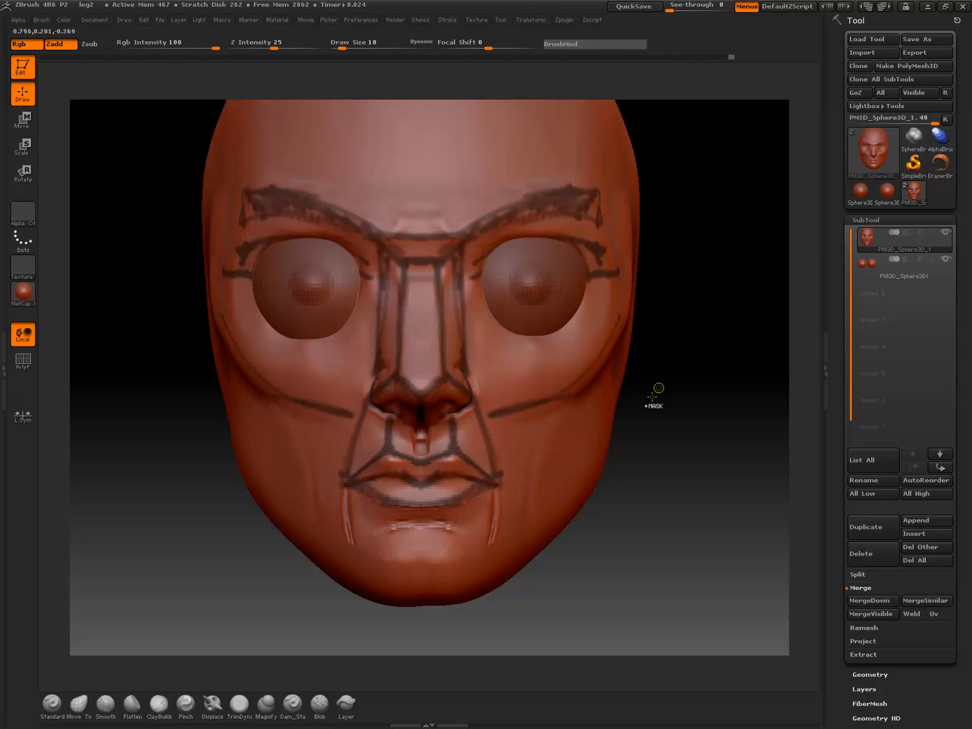
{"action": "left_click_drag", "start_coordinate": [653, 472], "coordinate": [677, 469], "text": "alt"}
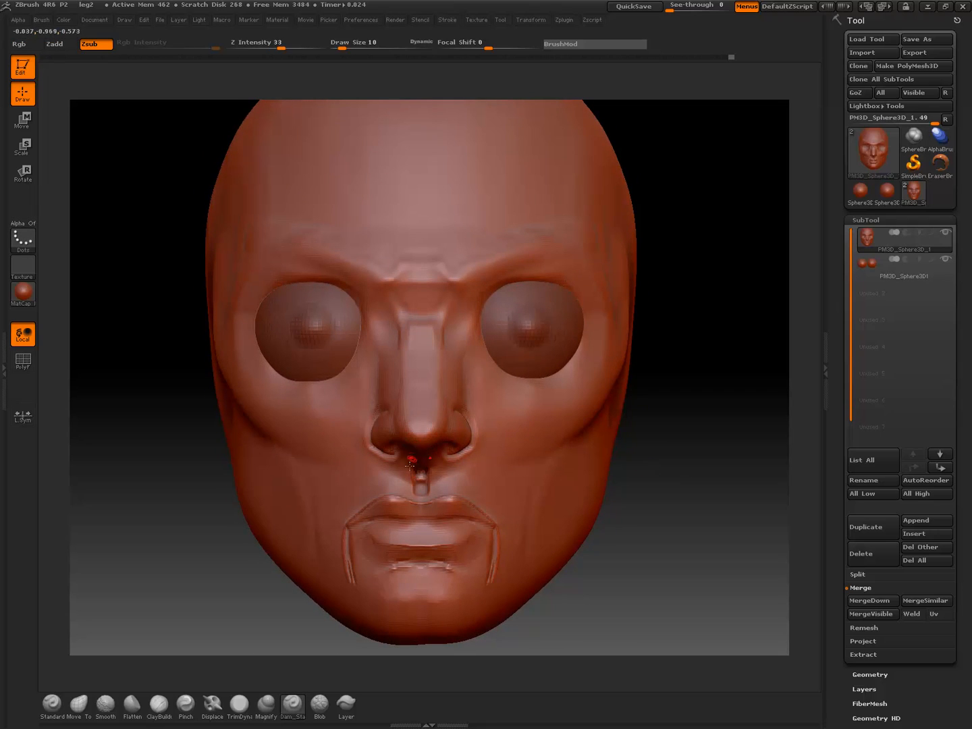
Shade the area between the nostrils, upper lip and mouth corners with mask strokes, and clear the mask
{"action": "left_click_drag", "start_coordinate": [408, 462], "coordinate": [398, 501], "text": "ctrl"}
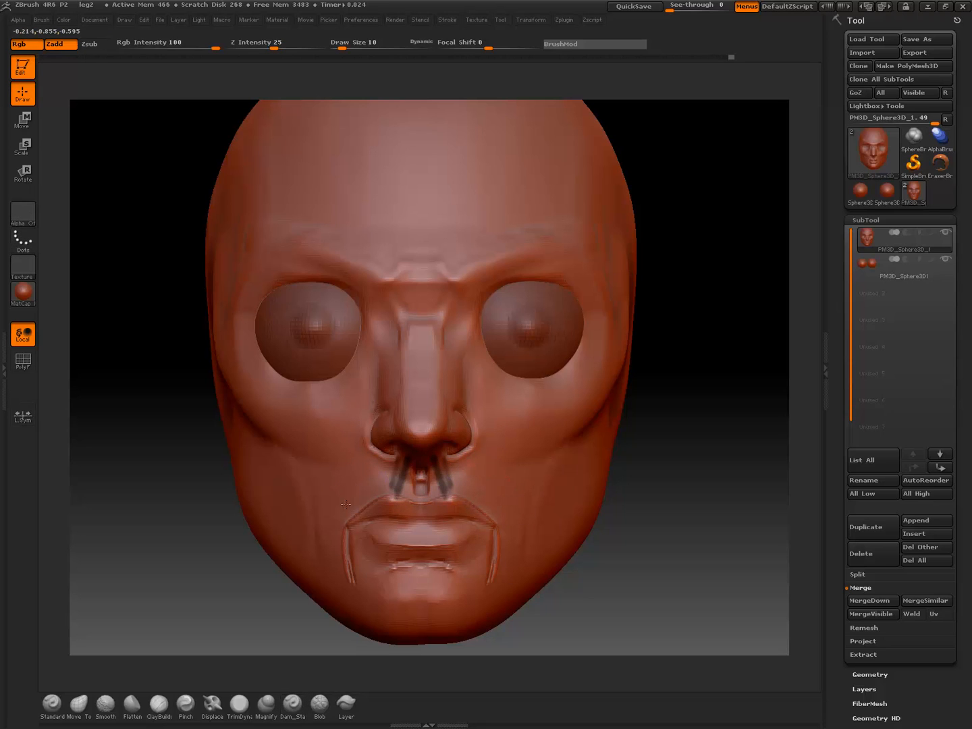
{"action": "mouse_move", "coordinate": [376, 446]}
{"action": "left_mouse_down", "text": "ctrl"}
{"action": "mouse_move", "coordinate": [341, 526]}
{"action": "mouse_move", "coordinate": [372, 469]}
{"action": "mouse_move", "coordinate": [361, 488]}
{"action": "left_mouse_up", "text": "ctrl"}
{"action": "left_click_drag", "start_coordinate": [394, 474], "coordinate": [355, 507], "text": "ctrl"}
{"action": "left_click_drag", "start_coordinate": [379, 500], "coordinate": [348, 516], "text": "ctrl"}
{"action": "left_click_drag", "start_coordinate": [662, 482], "coordinate": [666, 466], "text": "alt"}
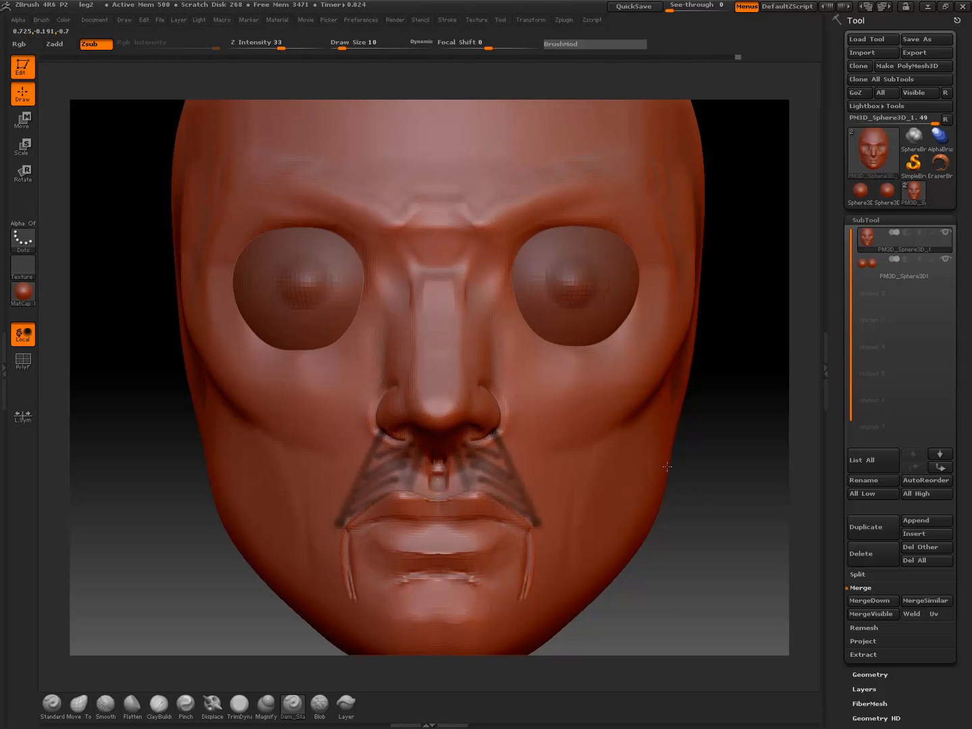
{"action": "mouse_move", "coordinate": [720, 499]}
{"action": "left_mouse_down", "text": "alt"}
{"action": "mouse_move", "coordinate": [680, 458]}
{"action": "mouse_move", "coordinate": [692, 457]}
{"action": "left_mouse_up", "text": "alt"}
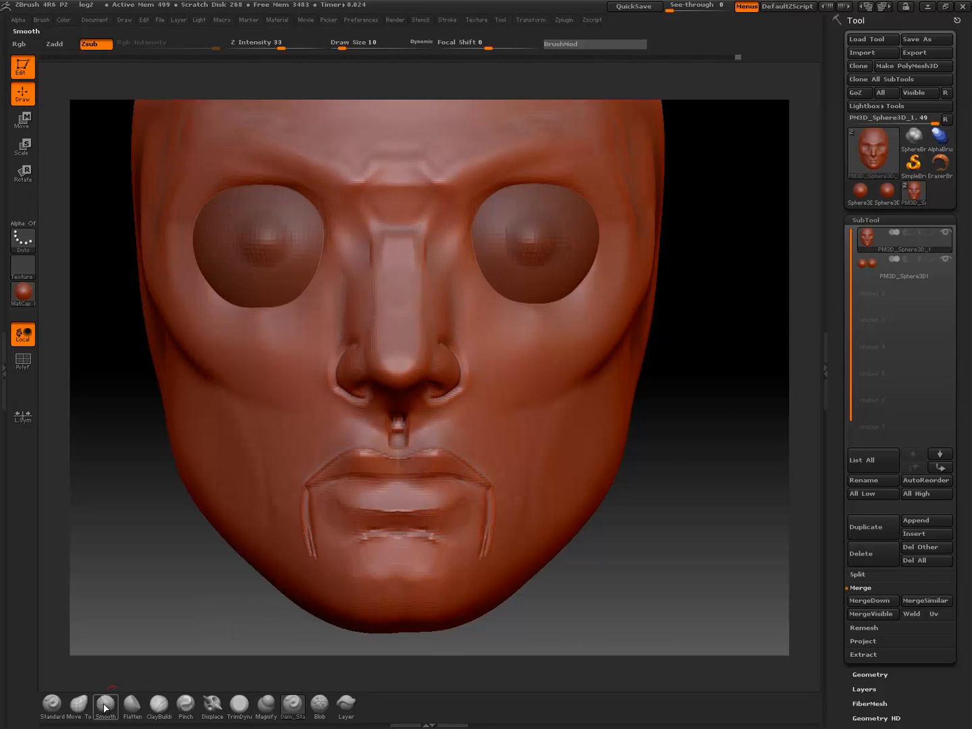
Reshape the peaks and upper edge of the upper lip with the Move Topological brush, and smooth the edge at draw size 30
{"action": "left_click", "coordinate": [79, 703]}
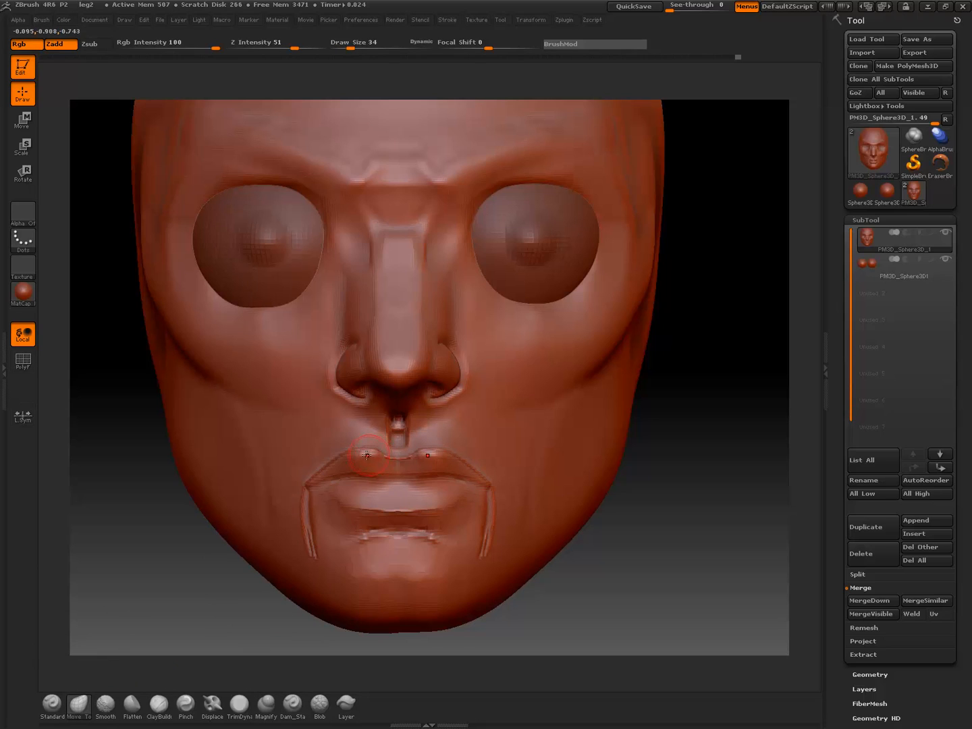
{"action": "left_click_drag", "start_coordinate": [365, 452], "coordinate": [370, 448]}
{"action": "left_click_drag", "start_coordinate": [349, 453], "coordinate": [356, 458]}
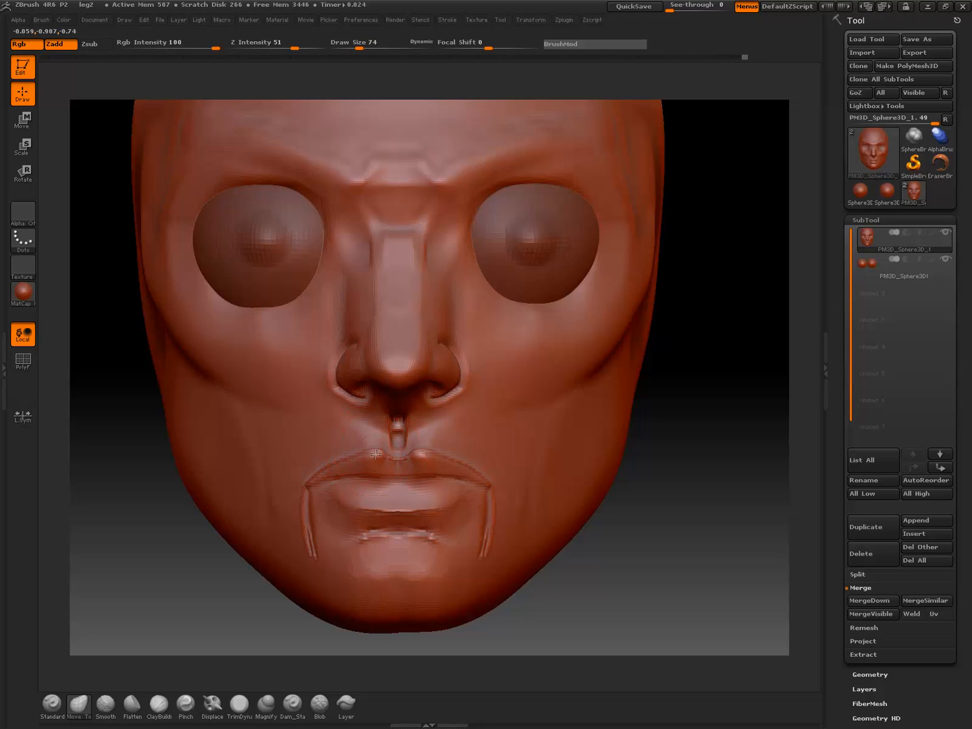
{"action": "left_click_drag", "start_coordinate": [355, 459], "coordinate": [352, 460]}
{"action": "key", "text": "bracketleft"}
{"action": "key", "text": "bracketleft"}
{"action": "key", "text": "bracketleft"}
{"action": "key", "text": "bracketleft"}
{"action": "key", "text": "shift"}
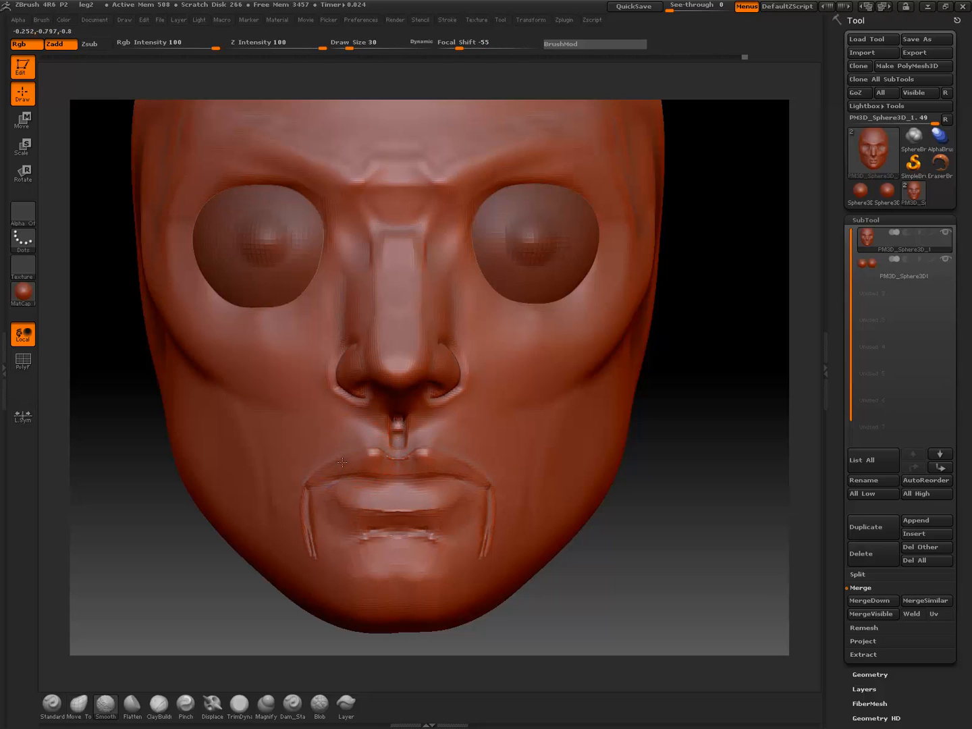
{"action": "key", "text": "ctrl"}
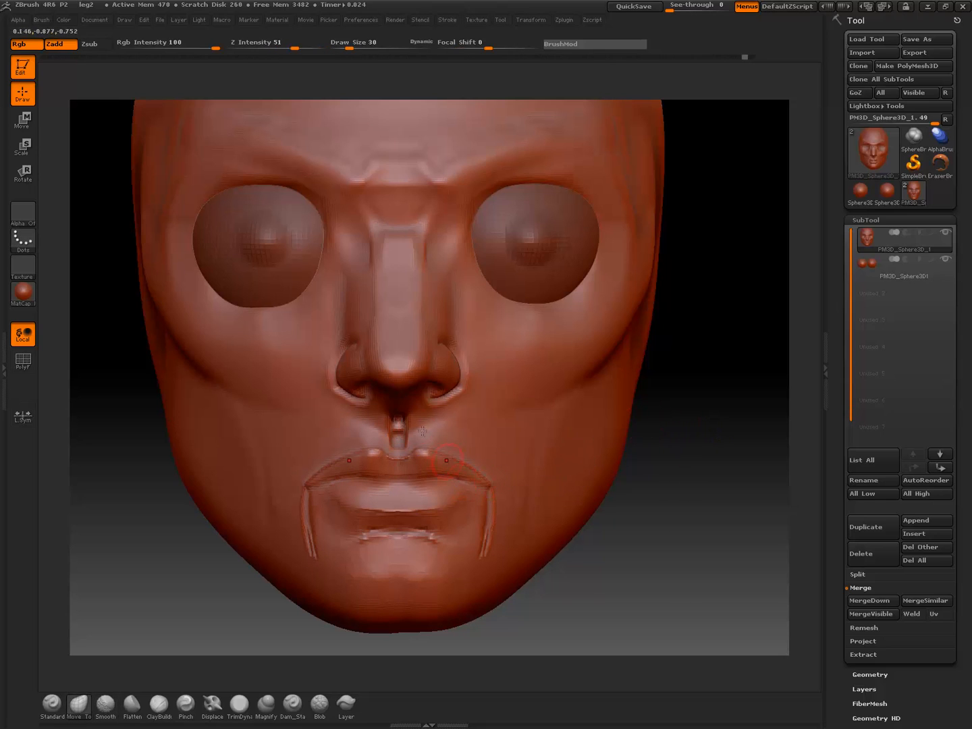
Fill the deep philtrum groove with the ClayBuildup brush at draw size 30 and smooth it into the surrounding skin
{"action": "key", "text": "b"}
{"action": "key", "text": "c"}
{"action": "key", "text": "b"}
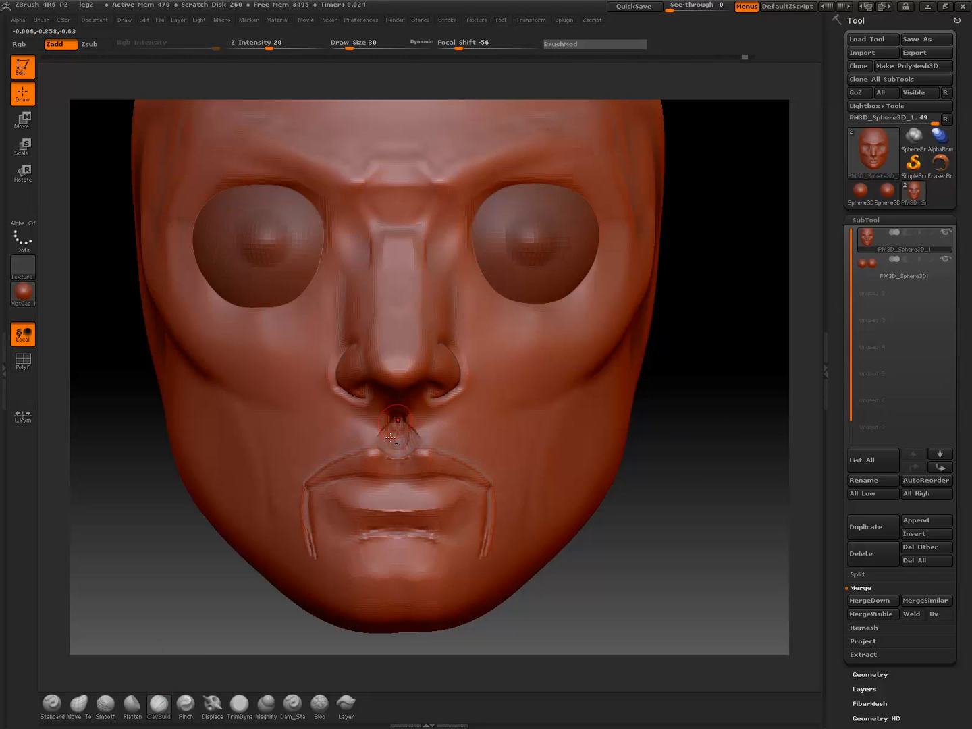
{"action": "key", "text": "shift"}
{"action": "left_click_drag", "start_coordinate": [392, 423], "coordinate": [397, 420], "text": "shift"}
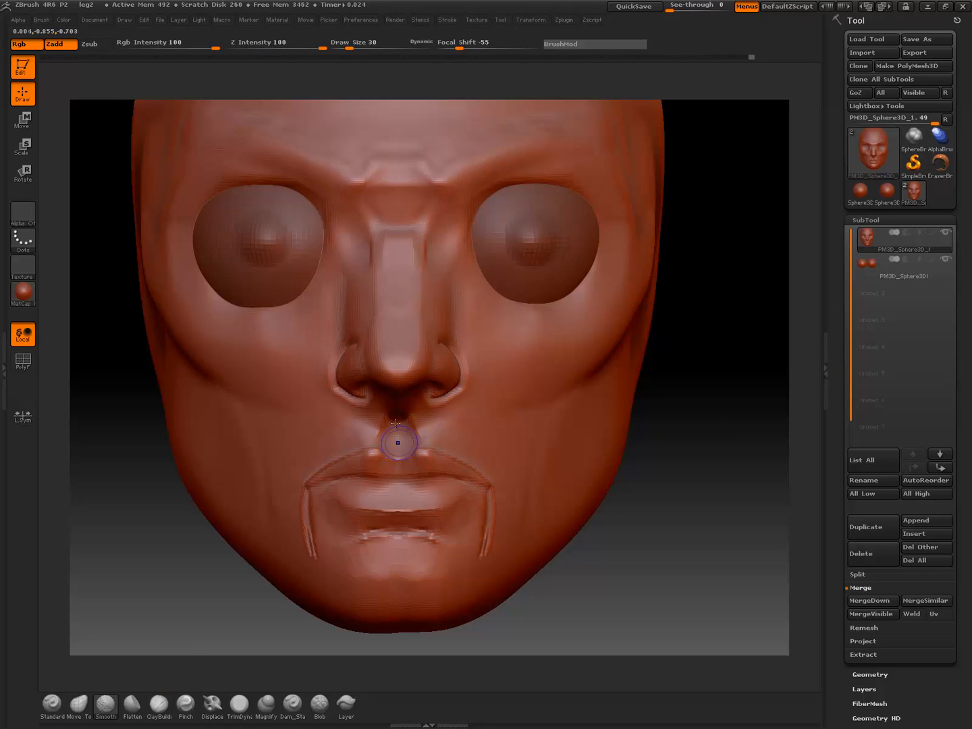
{"action": "left_click_drag", "start_coordinate": [683, 466], "coordinate": [653, 419], "text": "alt"}
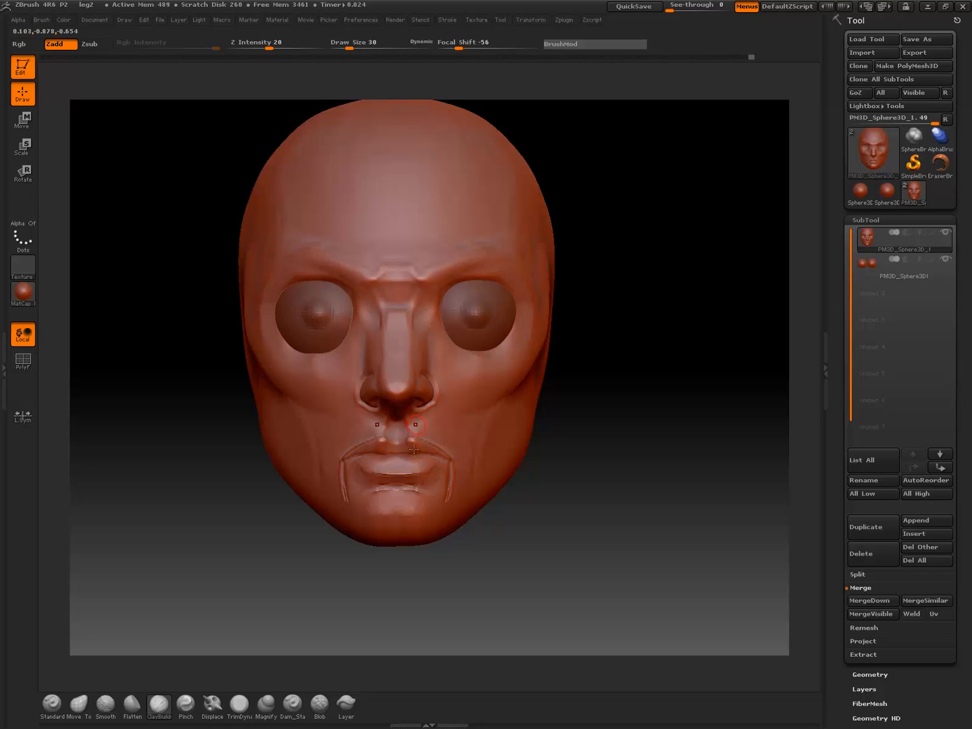
{"action": "key", "text": "ctrl"}
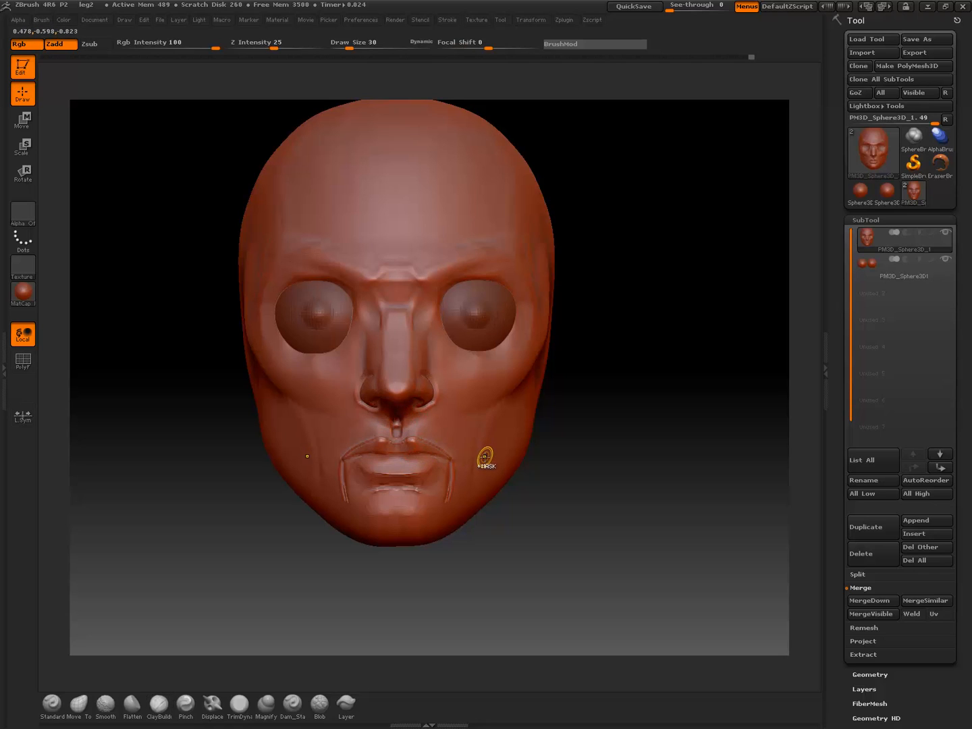
{"action": "key", "text": "shift"}
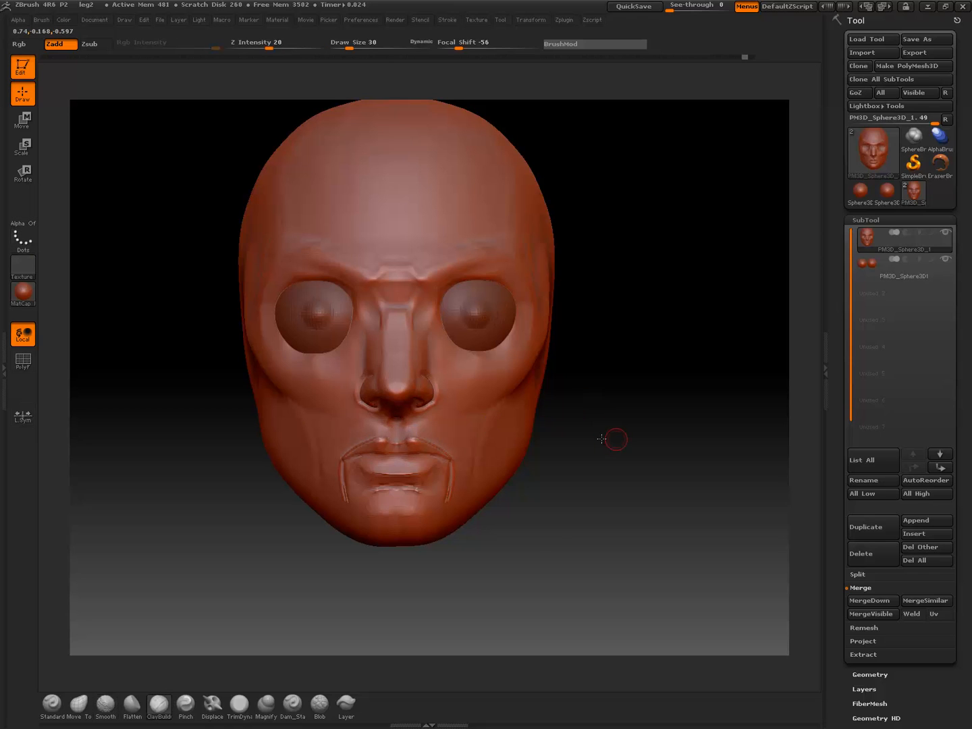
Smooth the upper-lip edge and recut its outline and Cupid's bow with the Dam_Standard brush at draw size 14
{"action": "left_click_drag", "start_coordinate": [617, 438], "coordinate": [611, 517], "text": "alt"}
{"action": "key", "text": "shift"}
{"action": "left_click_drag", "start_coordinate": [335, 459], "coordinate": [409, 451], "text": "shift"}
{"action": "left_click", "coordinate": [295, 704]}
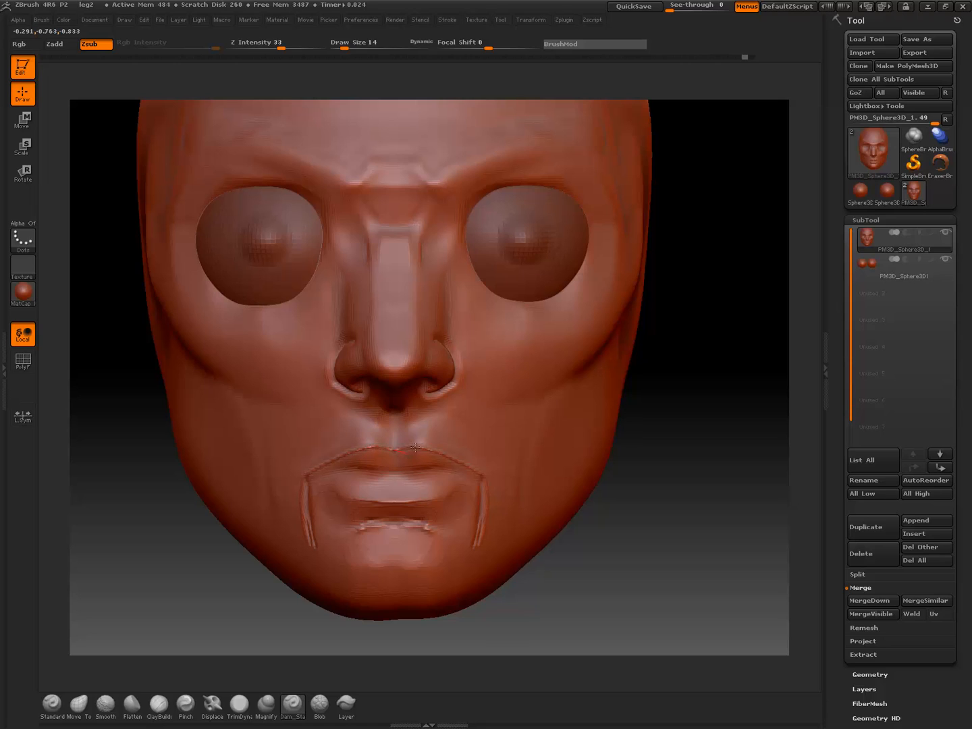
{"action": "left_click_drag", "start_coordinate": [308, 479], "coordinate": [367, 449]}
{"action": "key", "text": "ctrl+z"}
{"action": "left_click_drag", "start_coordinate": [362, 445], "coordinate": [382, 445]}
{"action": "left_click_drag", "start_coordinate": [409, 407], "coordinate": [423, 443], "text": "ctrl"}
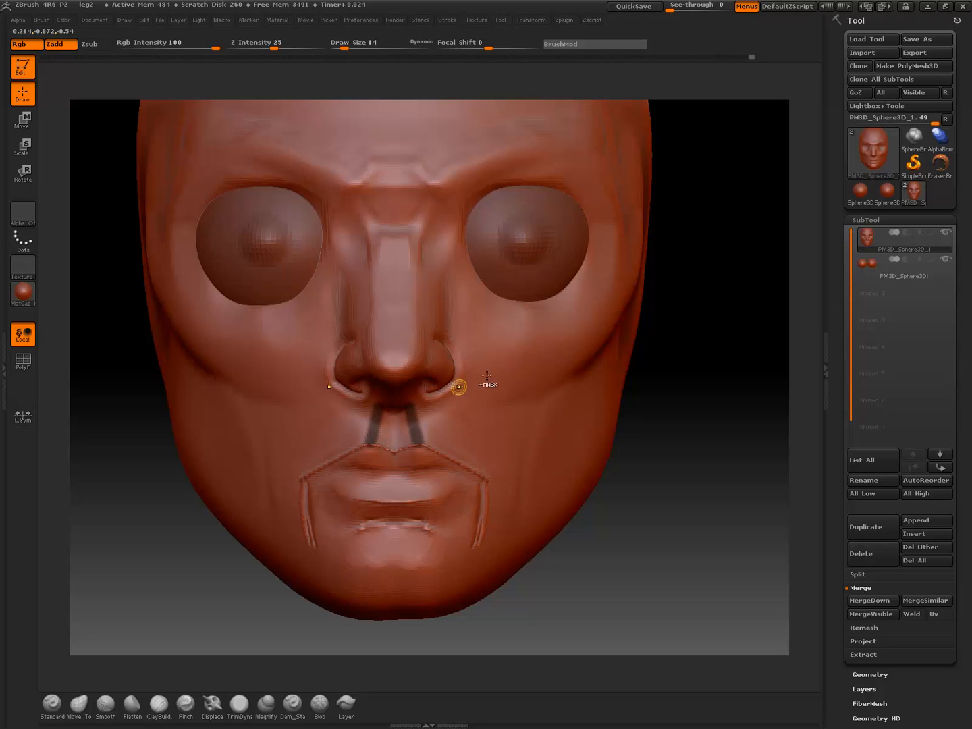
{"action": "key", "text": "ctrl+z"}
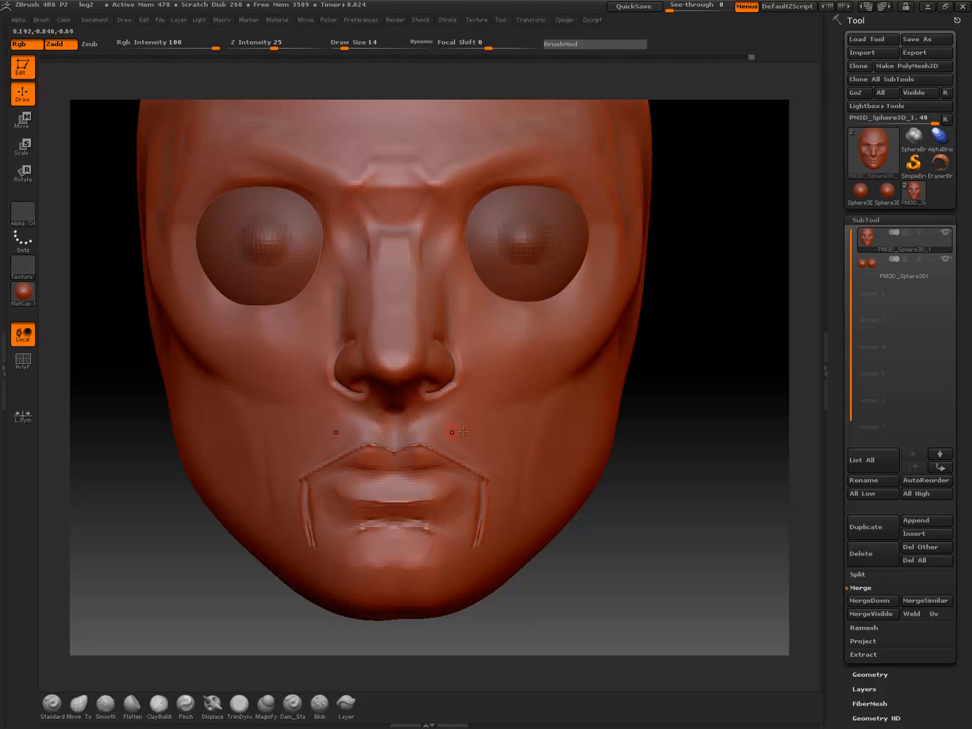
Build up the centre of the upper lip with the ClayBuildup brush at draw size 14, and smooth the added clay
{"action": "left_click_drag", "start_coordinate": [647, 446], "coordinate": [583, 464]}
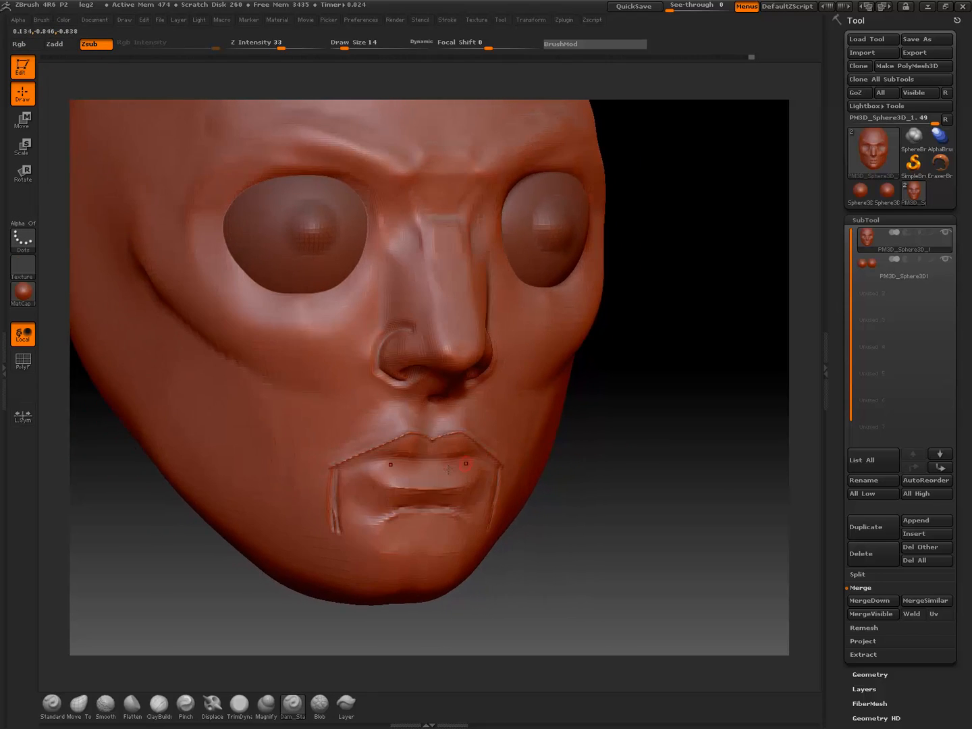
{"action": "left_click", "coordinate": [160, 705]}
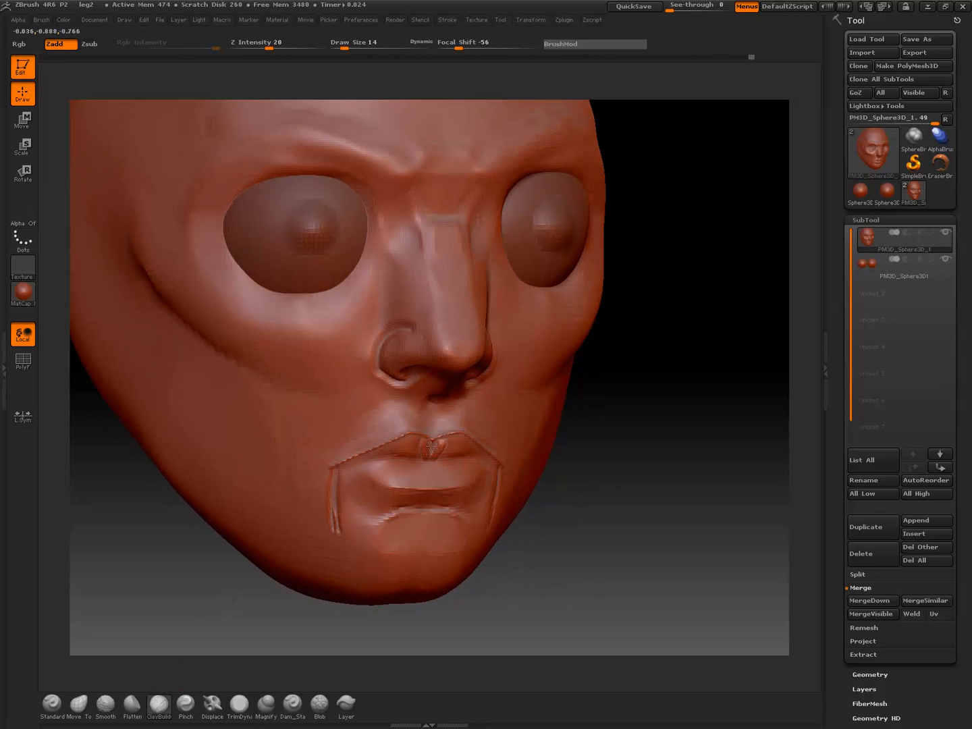
{"action": "key", "text": "shift"}
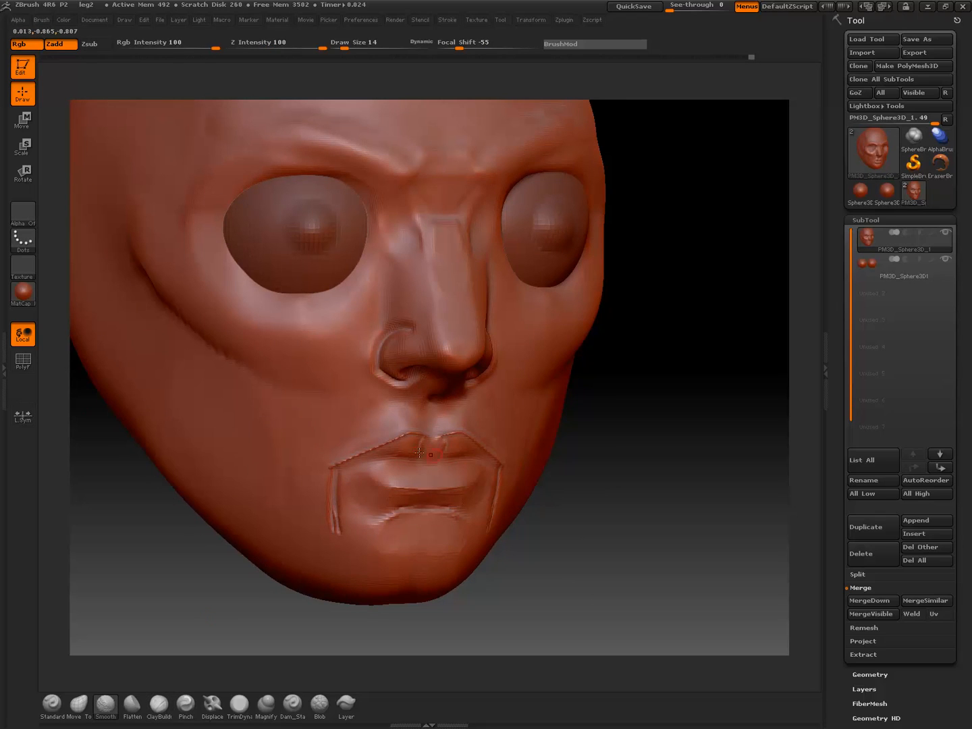
{"action": "mouse_move", "coordinate": [404, 449]}
{"action": "left_mouse_down"}
{"action": "mouse_move", "coordinate": [417, 442]}
{"action": "mouse_move", "coordinate": [362, 461]}
{"action": "mouse_move", "coordinate": [416, 458]}
{"action": "left_mouse_up"}
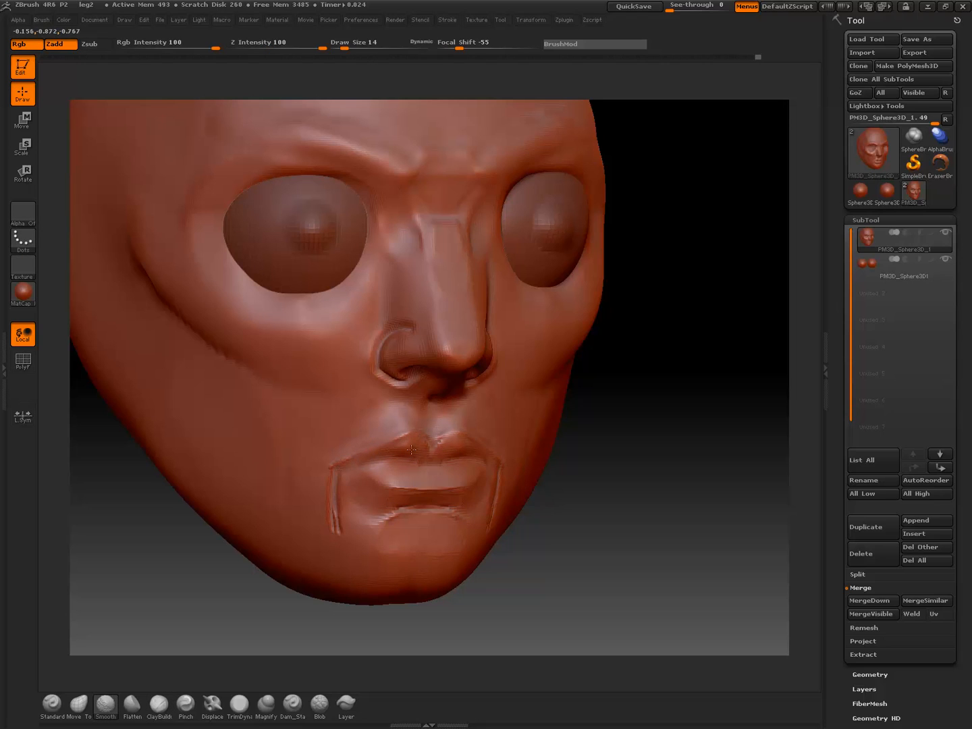
Soften the upper-lip outline and refine the volume under the Cupid's bow with small ClayBuildup and smoothing strokes
{"action": "left_click_drag", "start_coordinate": [632, 398], "coordinate": [569, 393]}
{"action": "left_click_drag", "start_coordinate": [502, 440], "coordinate": [647, 502]}
{"action": "key", "text": "shift"}
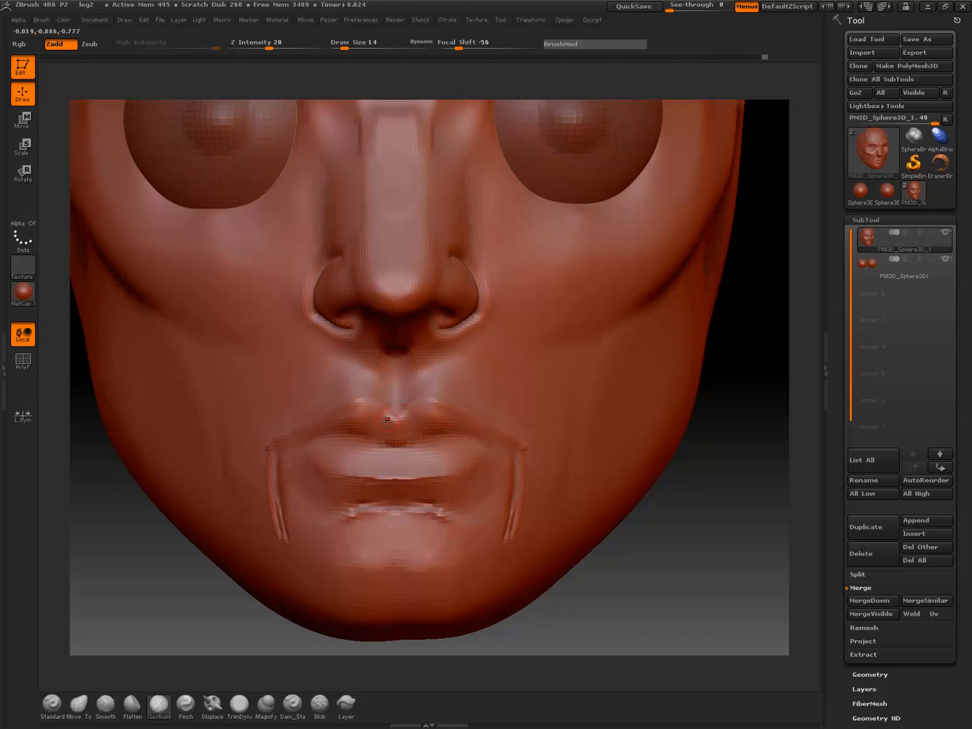
{"action": "key", "text": "shift"}
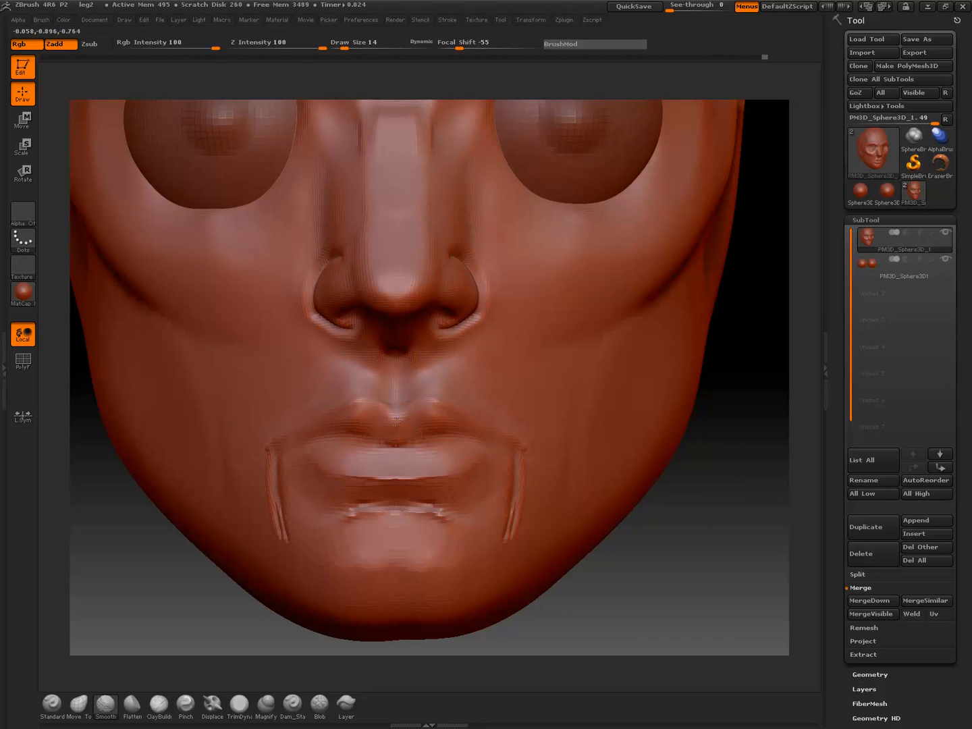
{"action": "key", "text": "shift"}
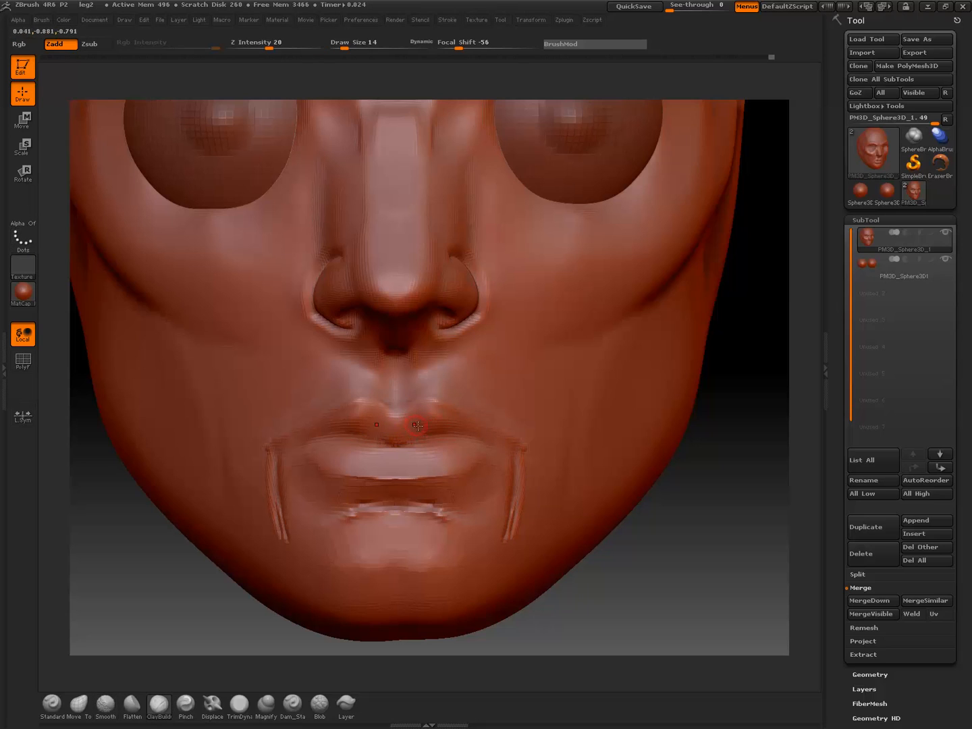
{"action": "key", "text": "shift"}
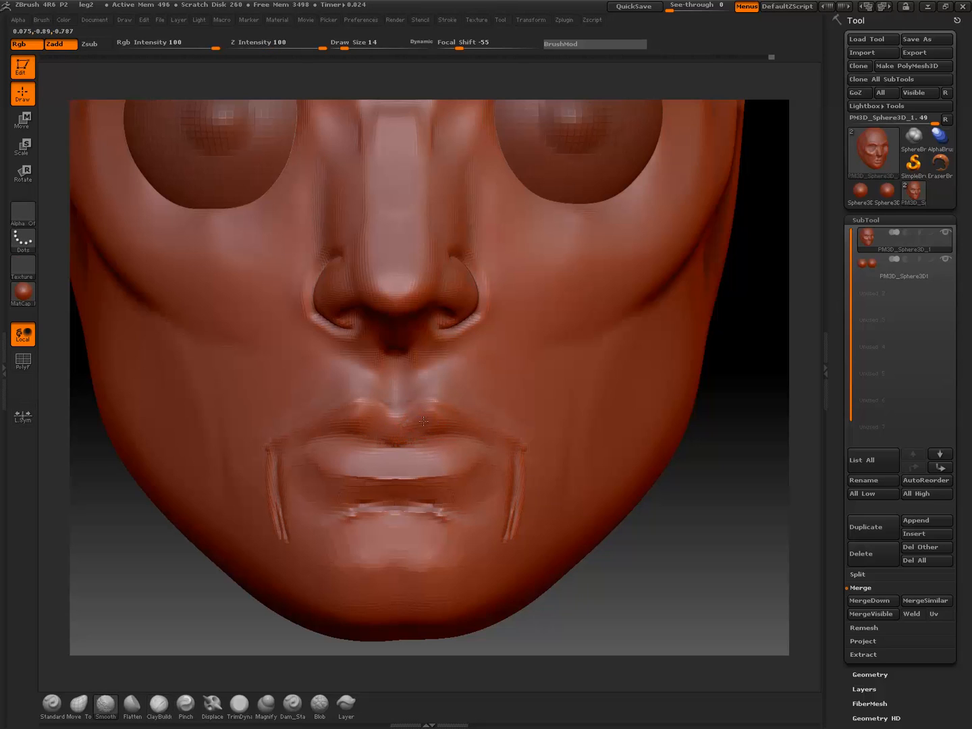
{"action": "mouse_move", "coordinate": [699, 460]}
{"action": "left_mouse_down", "text": "alt"}
{"action": "mouse_move", "coordinate": [648, 408]}
{"action": "mouse_move", "coordinate": [628, 438]}
{"action": "mouse_move", "coordinate": [636, 453]}
{"action": "mouse_move", "coordinate": [621, 441]}
{"action": "mouse_move", "coordinate": [628, 478]}
{"action": "left_mouse_up", "text": "alt"}
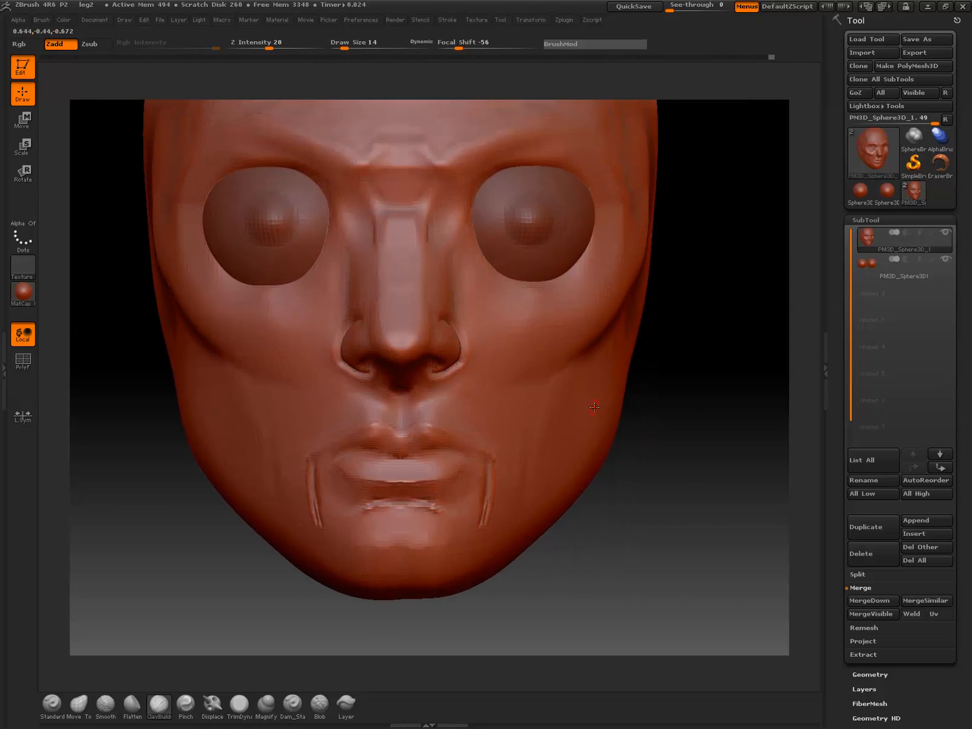